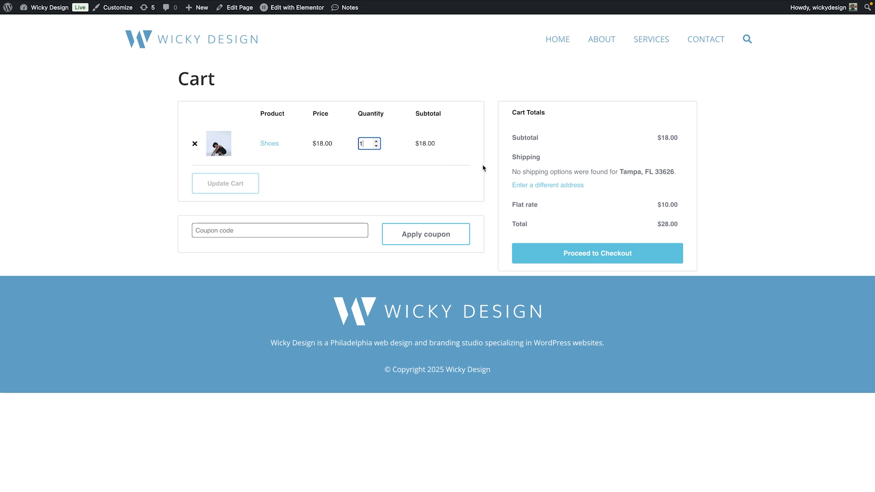
Set the Shoes quantity to 5 in the cart and update the cart
{"action": "key", "text": "BackSpace"}
{"action": "type", "text": "5"}
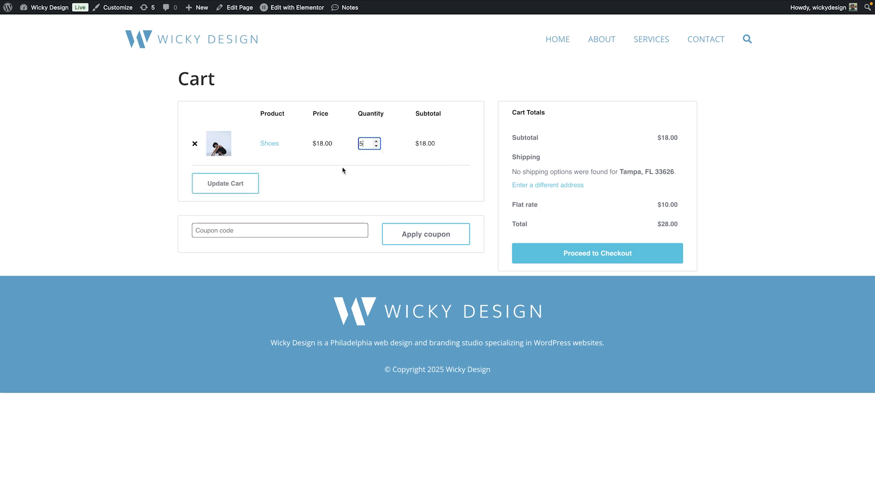
{"action": "left_click", "coordinate": [232, 189]}
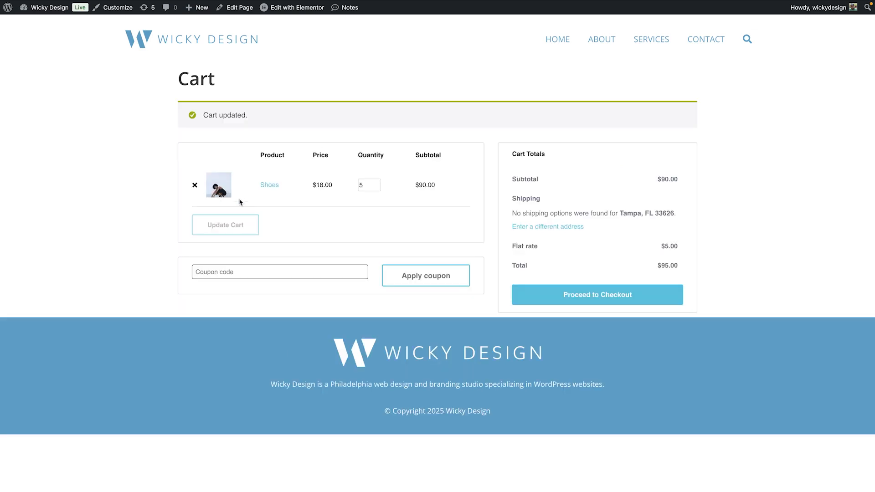
Set the Shoes quantity to 50, update the cart and check the shipping line in the cart totals
{"action": "left_click", "coordinate": [369, 185]}
{"action": "type", "text": "0"}
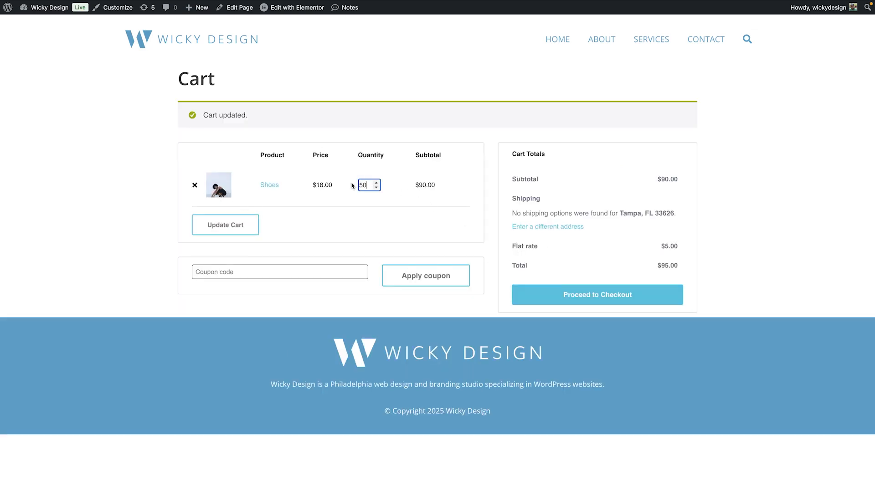
{"action": "left_click", "coordinate": [253, 223]}
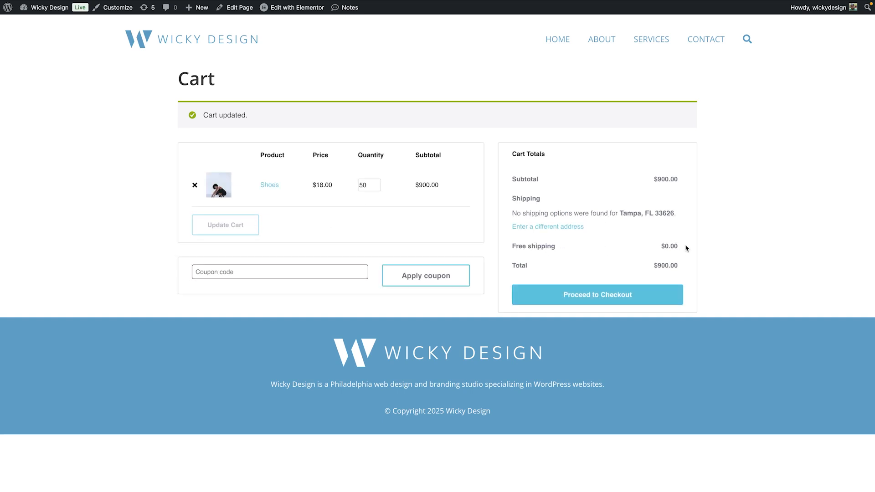
{"action": "left_click_drag", "start_coordinate": [687, 248], "coordinate": [529, 253]}
{"action": "left_click", "coordinate": [565, 243]}
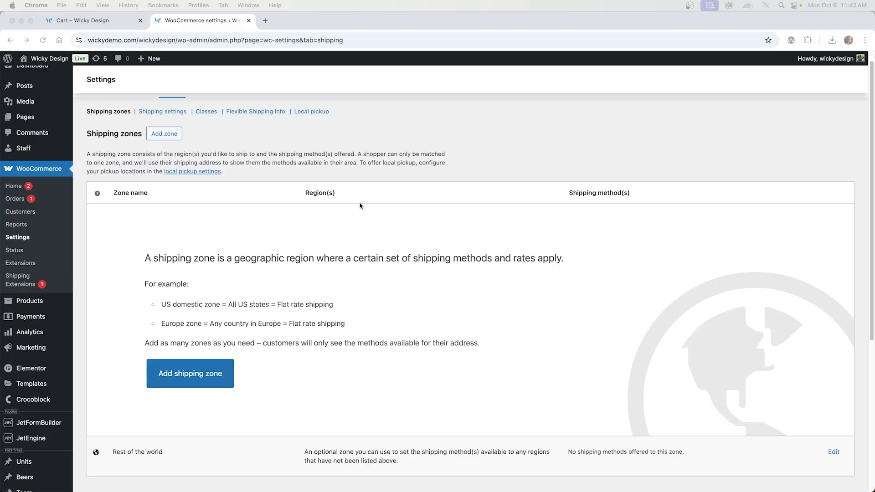
Reload the cart page and check which shipping options the cart totals offer
{"action": "scroll", "coordinate": [385, 181], "scroll_direction": "up", "scroll_amount": 1}
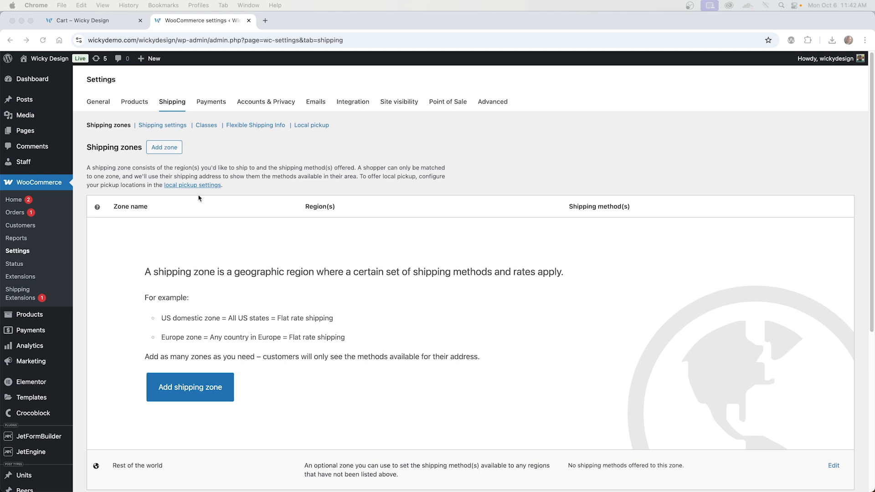
{"action": "left_click", "coordinate": [102, 26]}
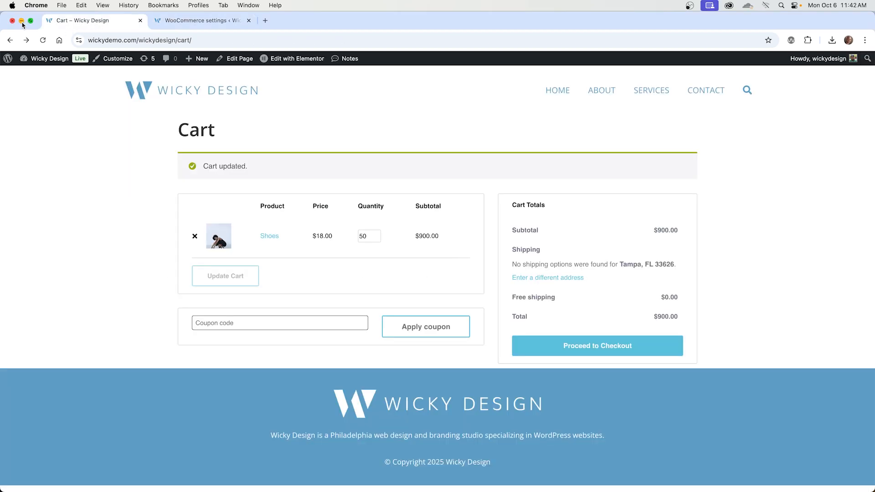
{"action": "left_click", "coordinate": [42, 40]}
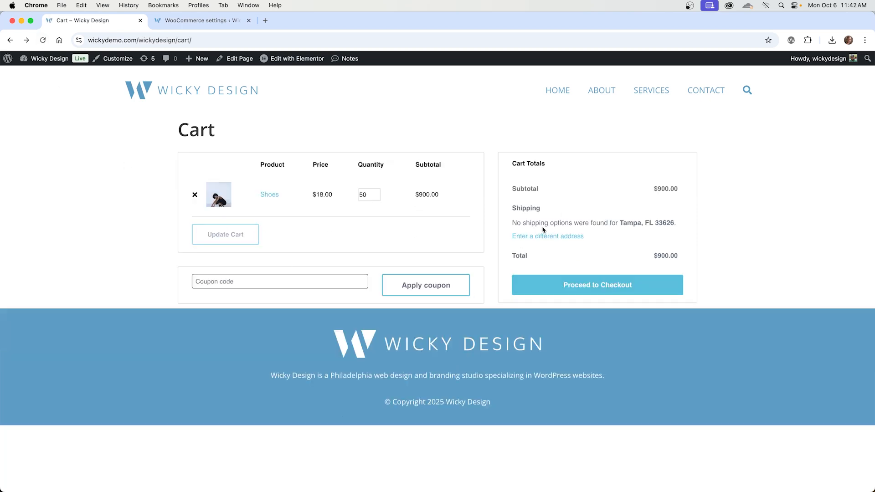
{"action": "left_click_drag", "start_coordinate": [540, 223], "coordinate": [604, 223]}
Add a shipping zone named Shipping in the WooCommerce shipping settings, keeping its region as Everywhere
{"action": "left_click", "coordinate": [210, 21]}
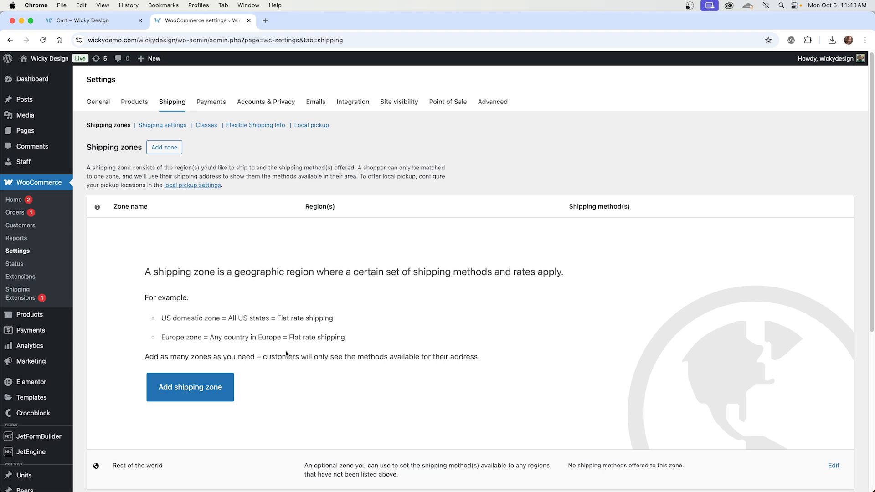
{"action": "left_click", "coordinate": [218, 385]}
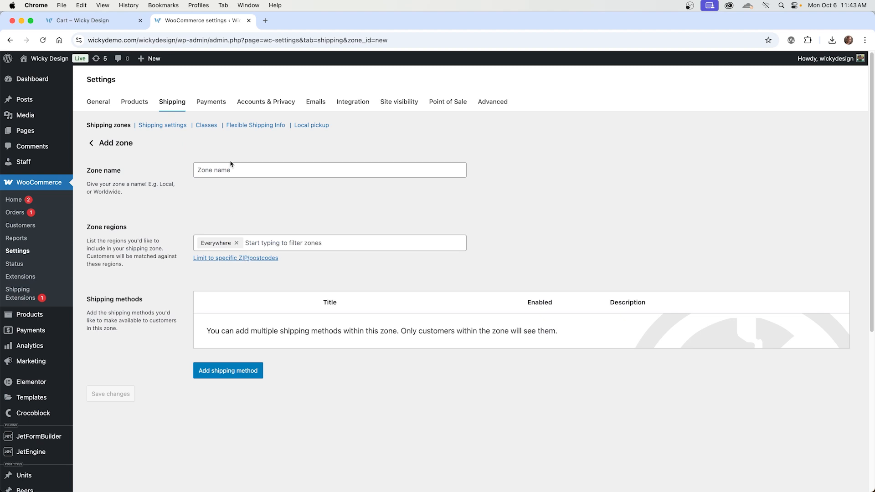
{"action": "left_click", "coordinate": [242, 173]}
{"action": "type", "text": "Shipping"}
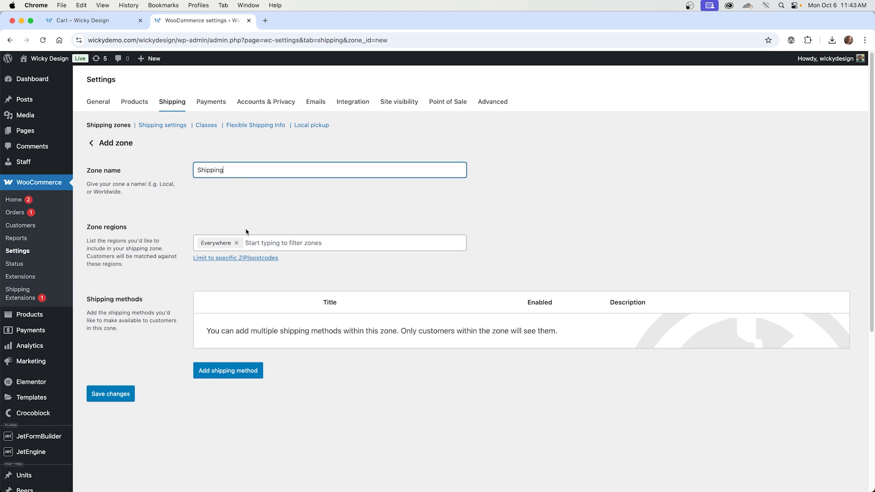
{"action": "left_click", "coordinate": [322, 340]}
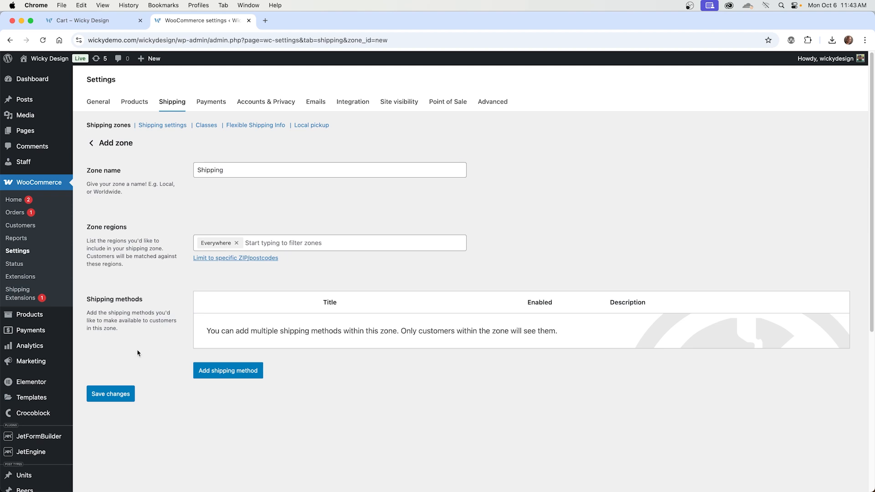
Add a Flat rate shipping method to the Shipping zone
{"action": "left_click", "coordinate": [239, 375]}
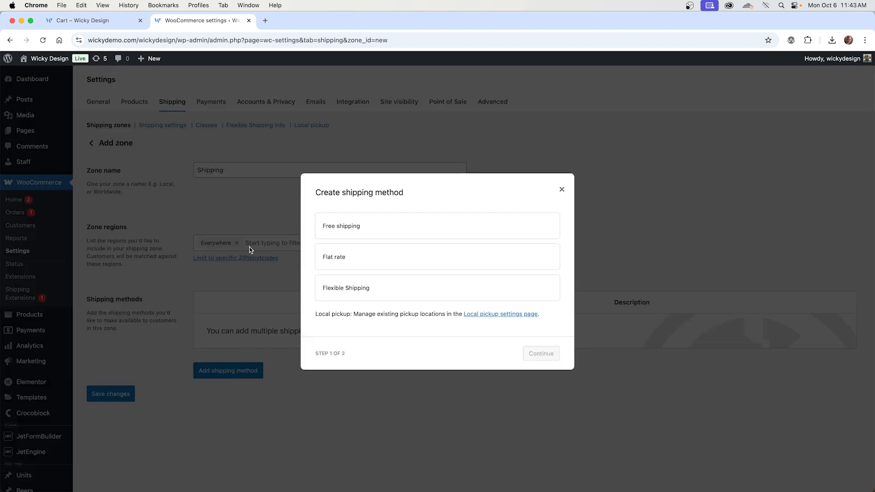
{"action": "left_click", "coordinate": [382, 259]}
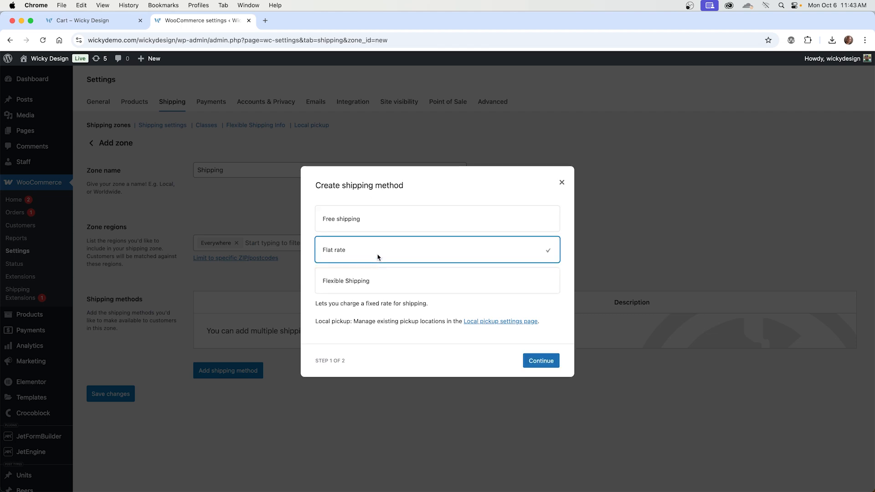
{"action": "left_click", "coordinate": [541, 361]}
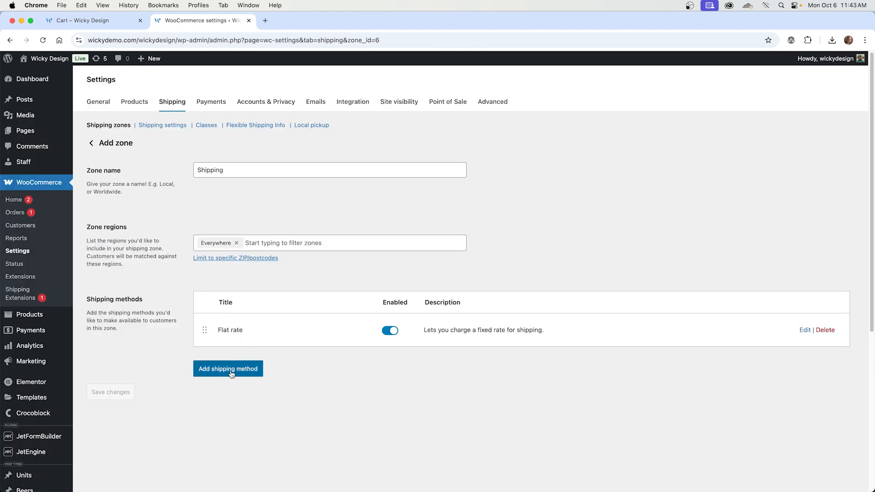
Add a Free shipping method to the zone that requires a minimum order amount of $100
{"action": "left_click", "coordinate": [232, 371]}
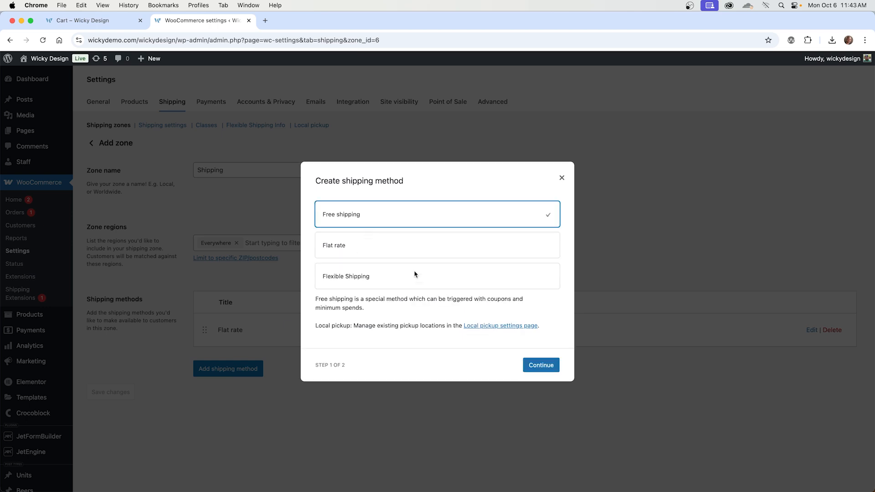
{"action": "left_click", "coordinate": [531, 364]}
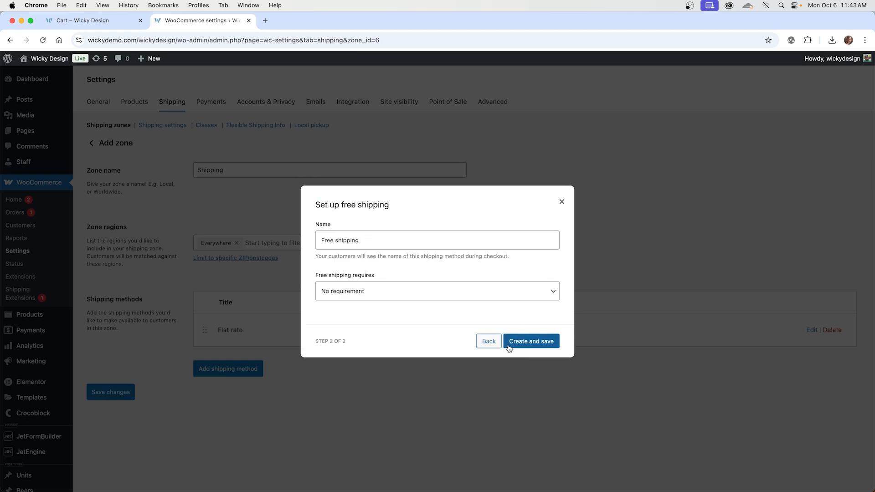
{"action": "left_click", "coordinate": [347, 298]}
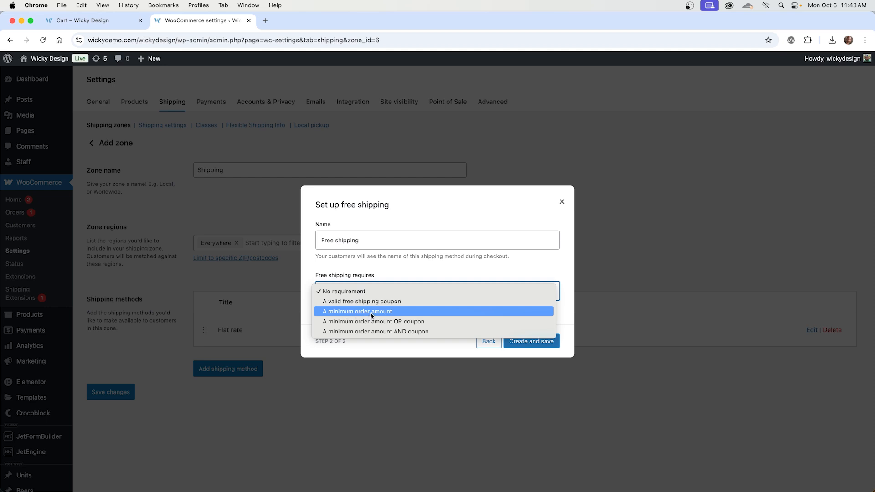
{"action": "left_click", "coordinate": [372, 314]}
{"action": "left_click", "coordinate": [367, 300]}
{"action": "type", "text": "100"}
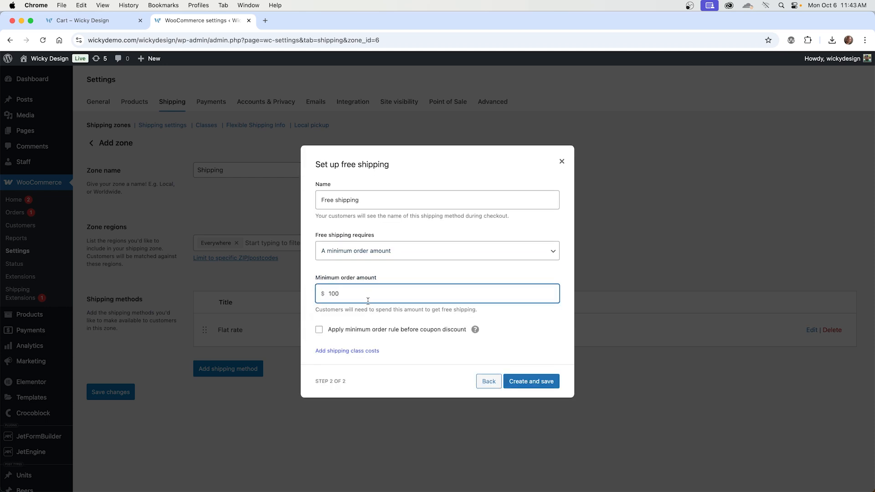
{"action": "left_click", "coordinate": [551, 381]}
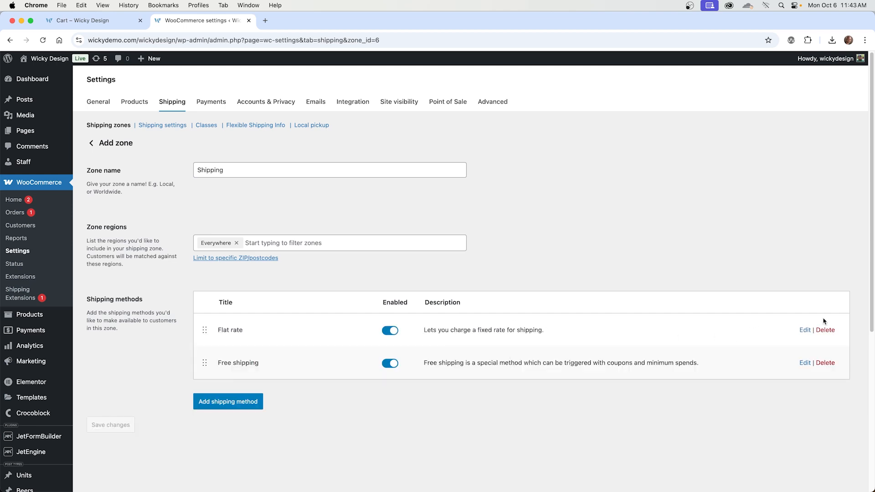
Set the cost of the zone's Flat rate method to 10 and save the changes
{"action": "left_click", "coordinate": [805, 331]}
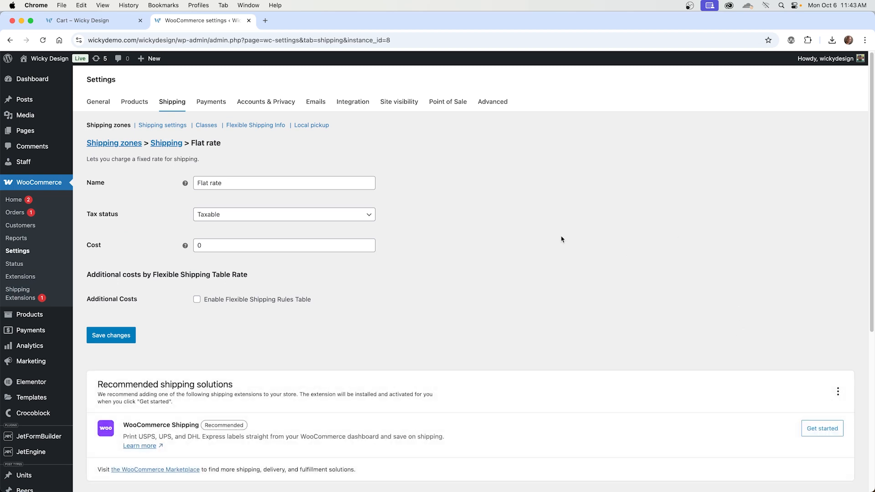
{"action": "left_click", "coordinate": [225, 183]}
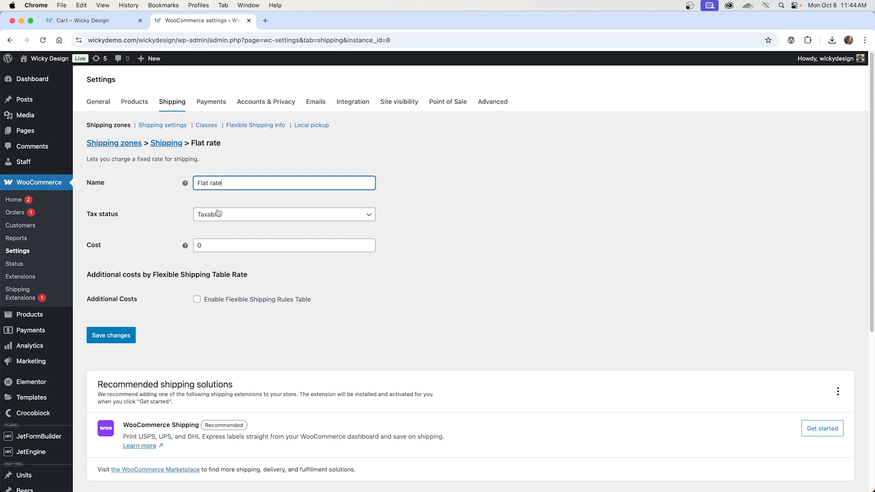
{"action": "left_click_drag", "start_coordinate": [215, 245], "coordinate": [189, 247]}
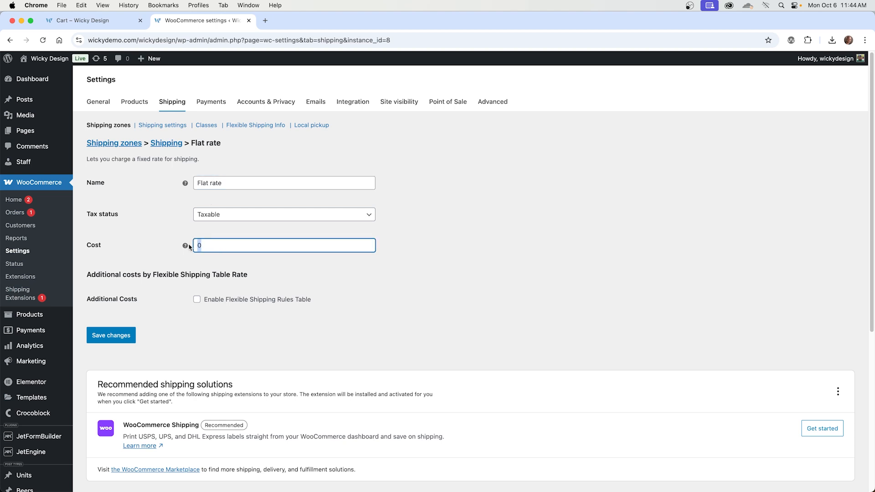
{"action": "type", "text": "10"}
{"action": "left_click", "coordinate": [126, 343]}
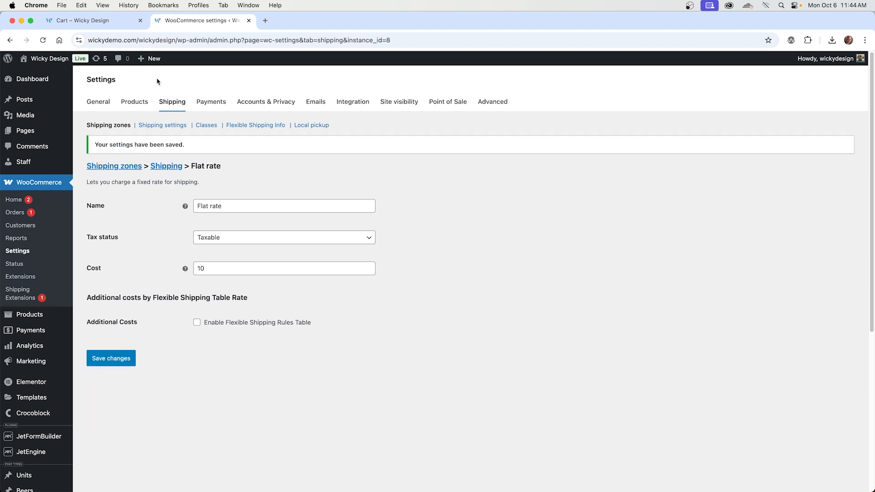
Reload the cart page and switch between Free shipping and Flat rate to compare the shipping choices
{"action": "left_click", "coordinate": [99, 20]}
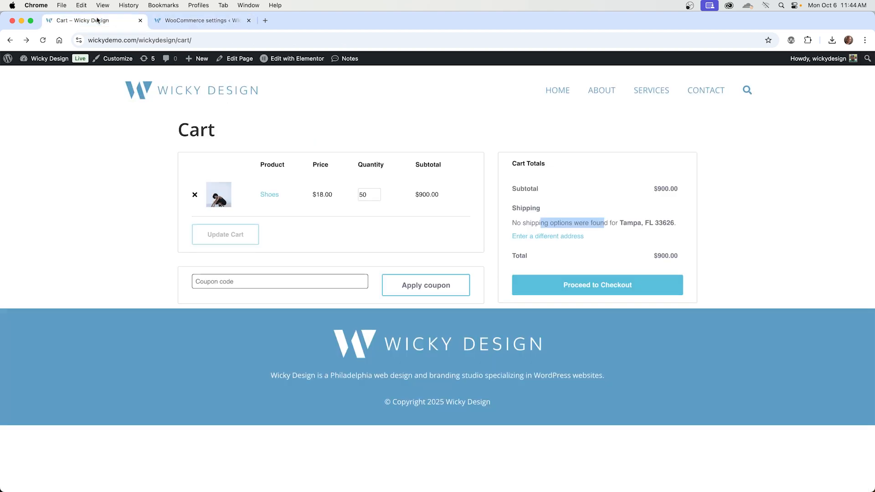
{"action": "left_click", "coordinate": [40, 43]}
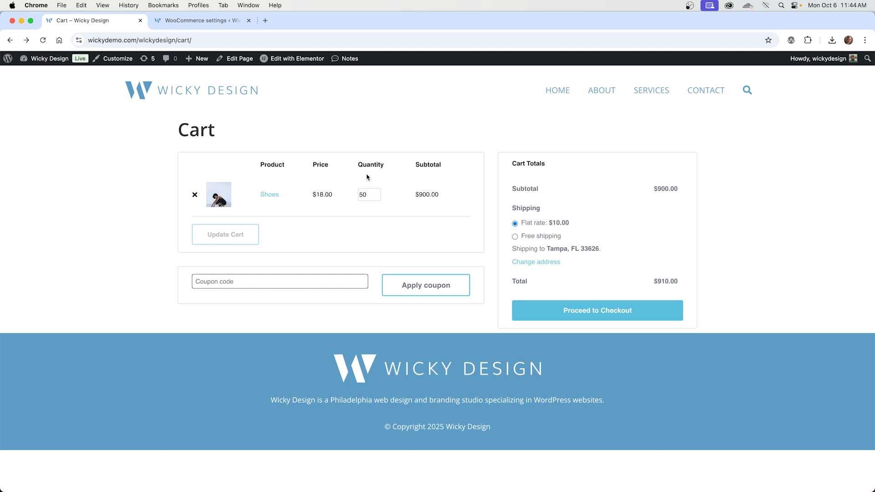
{"action": "left_click", "coordinate": [546, 235]}
{"action": "left_click", "coordinate": [540, 224]}
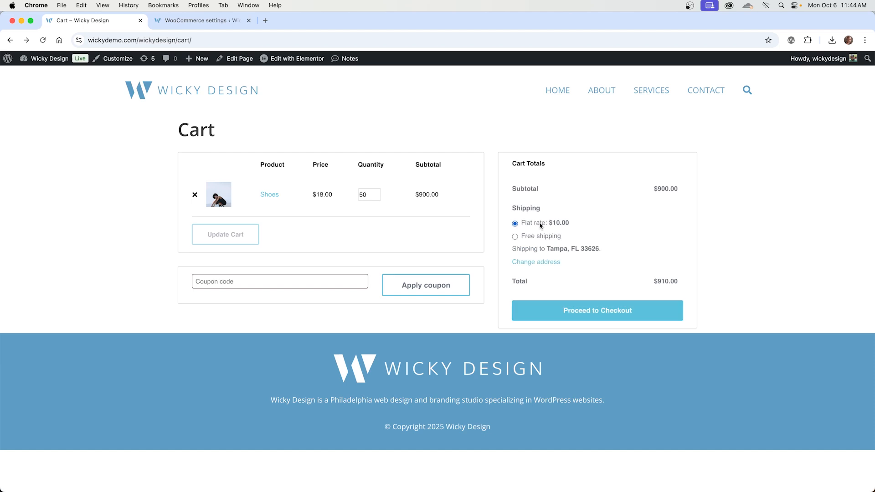
{"action": "right_click", "coordinate": [190, 24]}
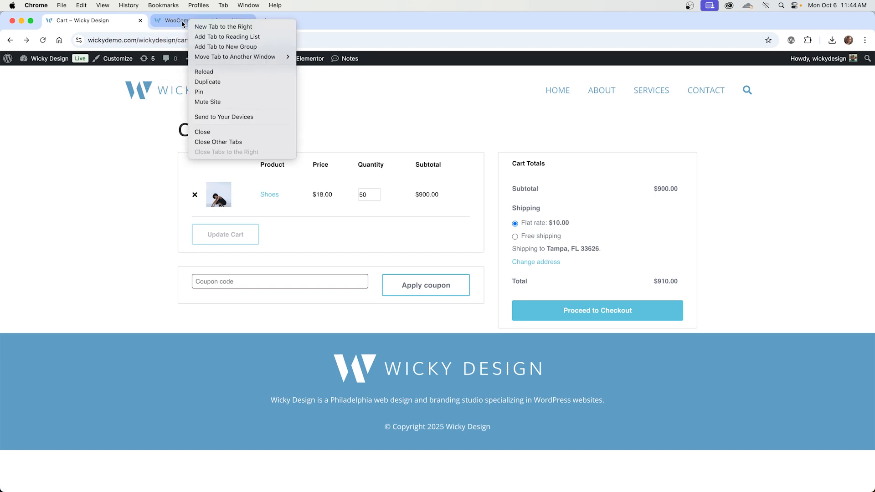
{"action": "left_click", "coordinate": [131, 144]}
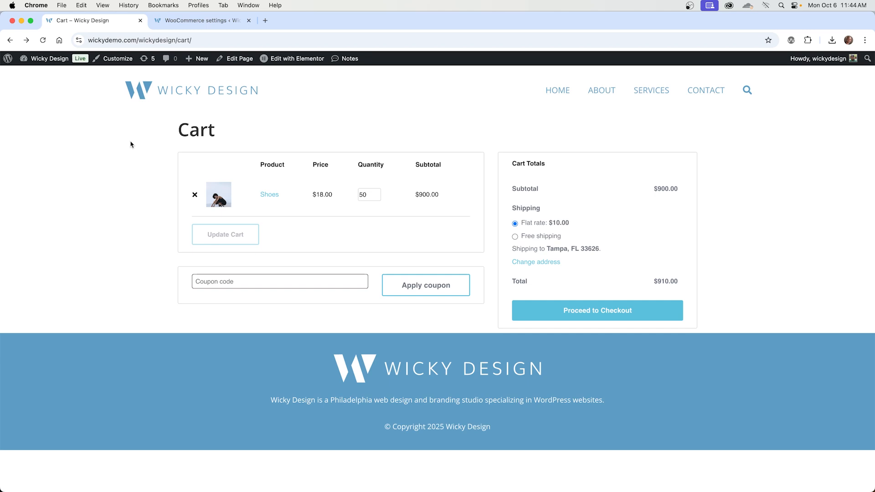
Enable hiding shipping rates when free shipping is available in the WooCommerce shipping settings and save
{"action": "left_click", "coordinate": [213, 22]}
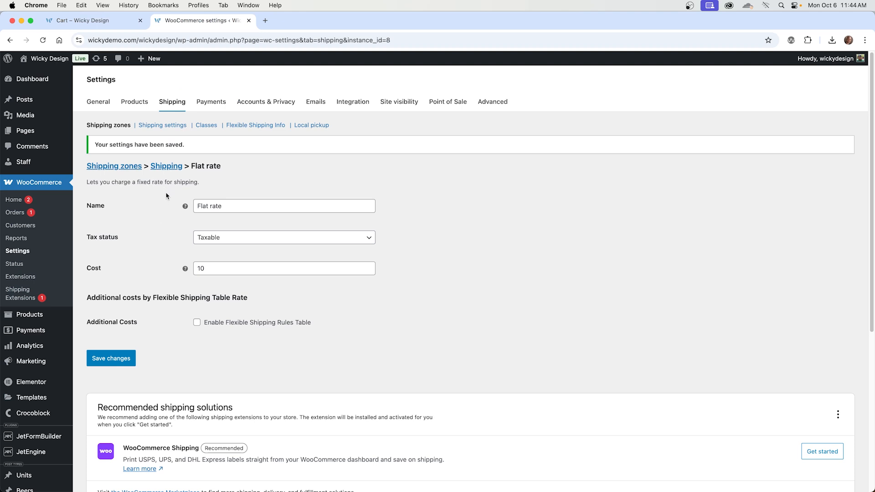
{"action": "left_click", "coordinate": [161, 126]}
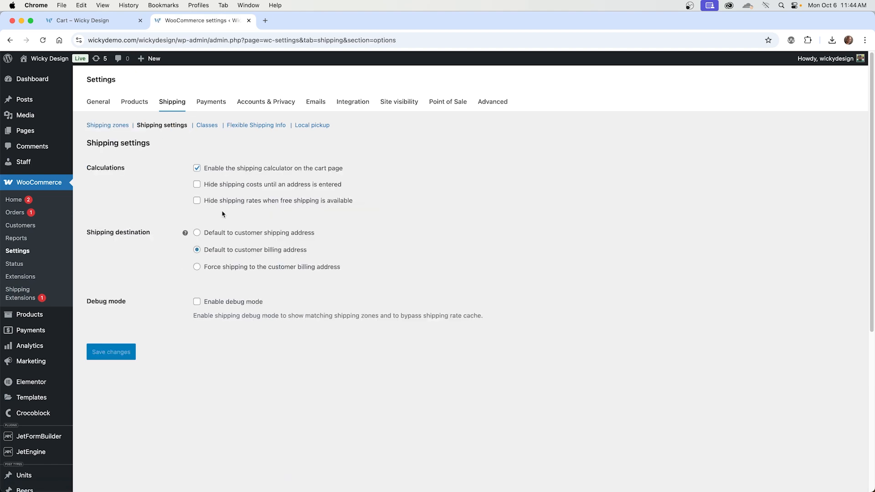
{"action": "left_click", "coordinate": [225, 203]}
{"action": "left_click", "coordinate": [117, 353]}
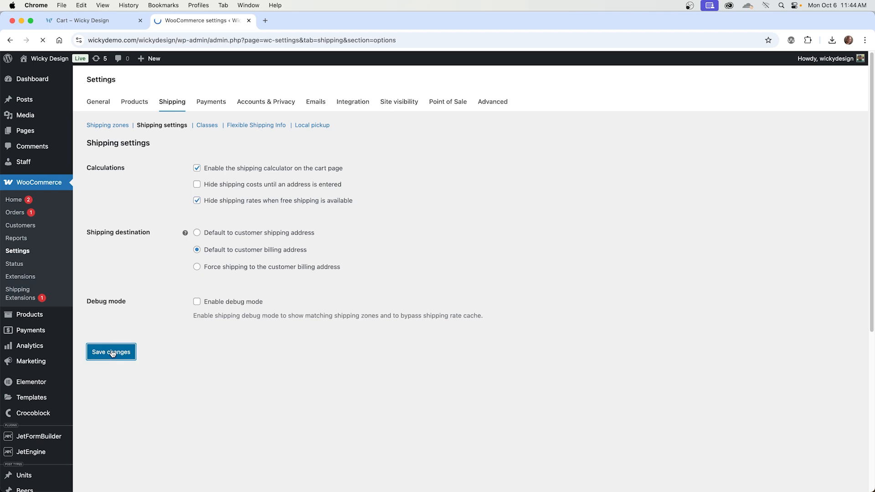
Reload the cart page to check its shipping, and update the cart with a Shoes quantity of 1
{"action": "left_click", "coordinate": [81, 22]}
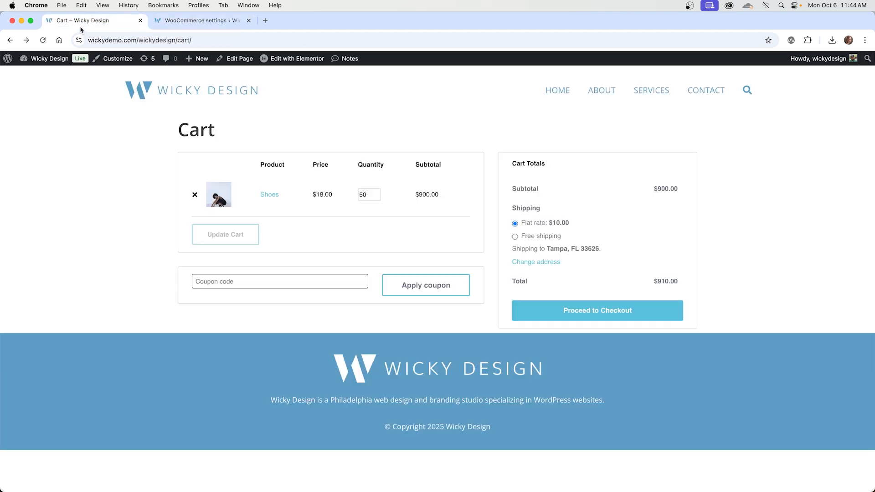
{"action": "left_click", "coordinate": [42, 40]}
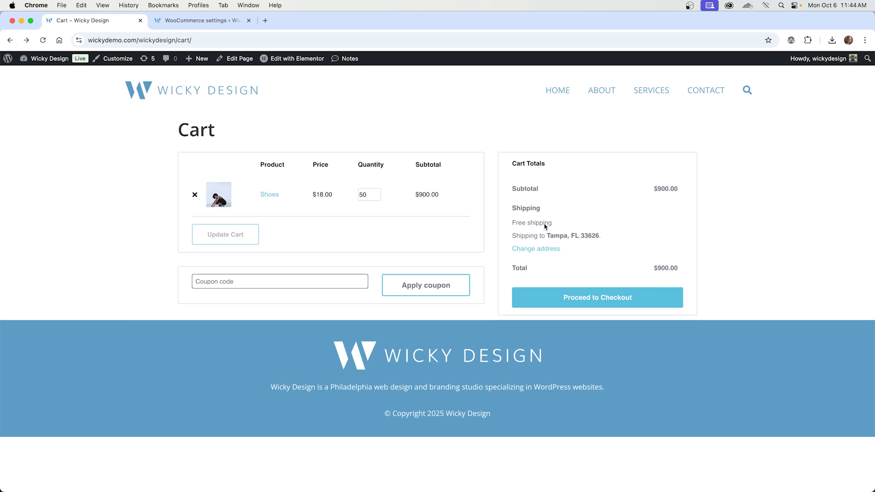
{"action": "double_click", "coordinate": [369, 194]}
{"action": "type", "text": "1"}
{"action": "left_click", "coordinate": [229, 239]}
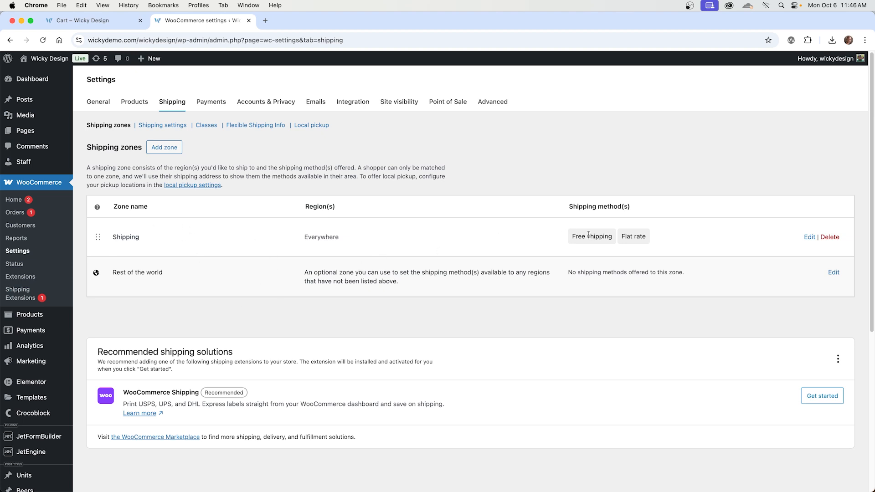
Delete the existing Shipping zone and add a new shipping zone named Flat Rate
{"action": "left_click", "coordinate": [831, 238]}
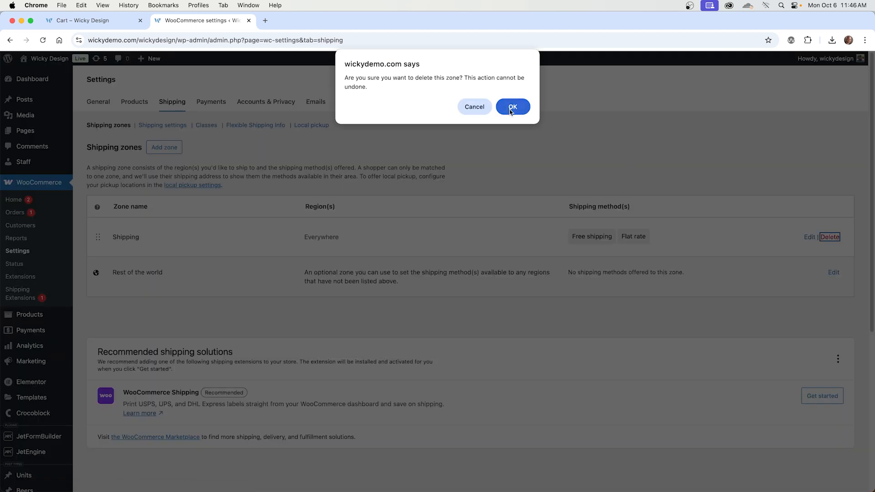
{"action": "left_click", "coordinate": [512, 108]}
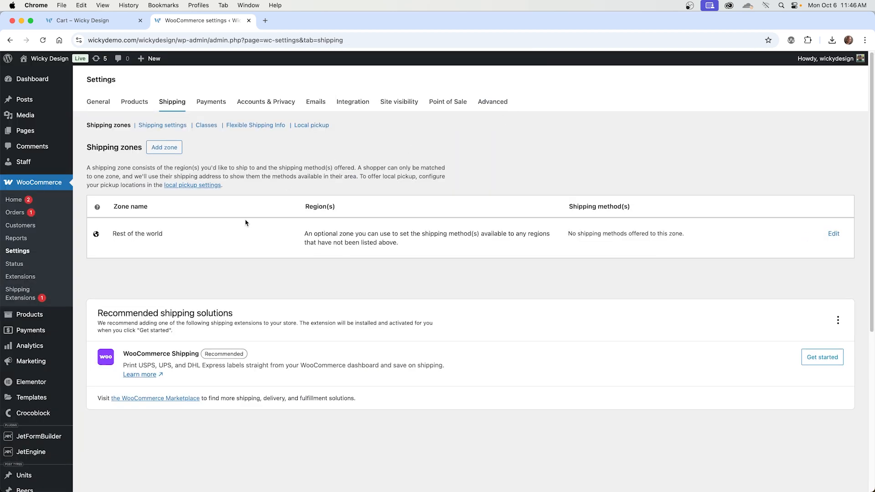
{"action": "left_click", "coordinate": [175, 149]}
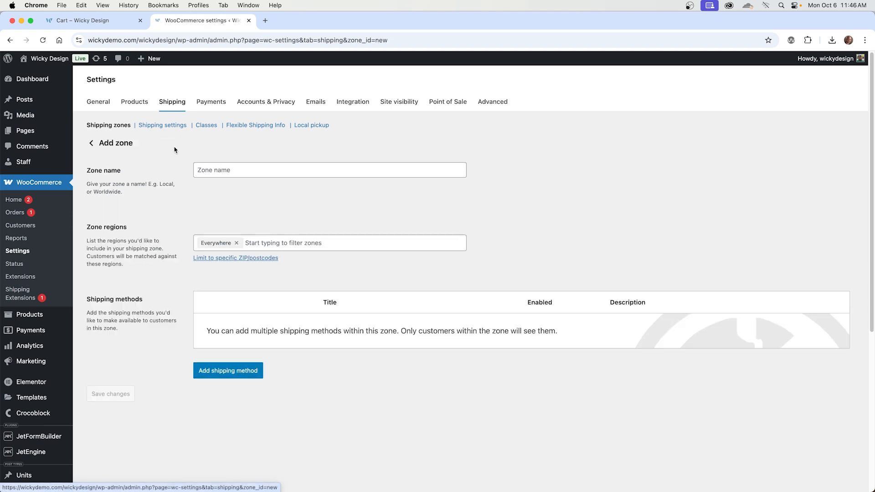
{"action": "left_click", "coordinate": [244, 169]}
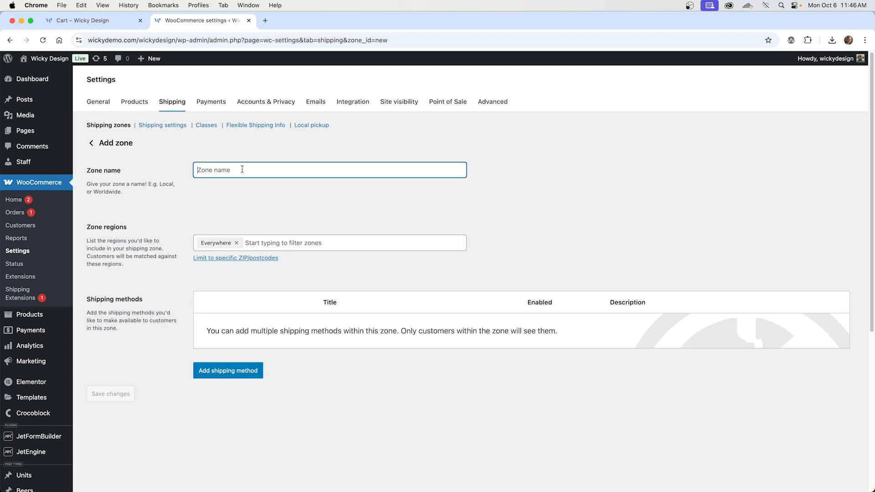
{"action": "type", "text": "Flat Rate"}
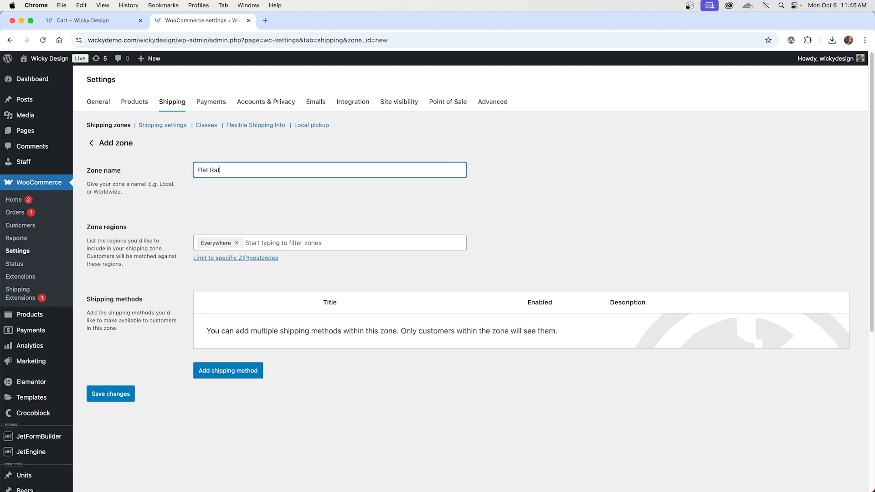
Set the Flat Rate zone's region to United States (US) under North America and save the changes
{"action": "left_click", "coordinate": [255, 244]}
{"action": "scroll", "coordinate": [257, 283], "scroll_direction": "down", "scroll_amount": 2}
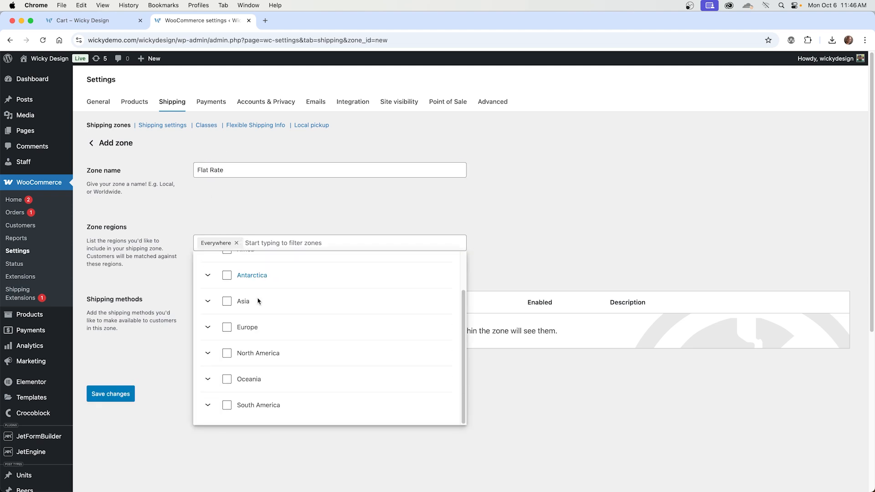
{"action": "left_click", "coordinate": [207, 354]}
{"action": "scroll", "coordinate": [228, 350], "scroll_direction": "down", "scroll_amount": 5}
{"action": "scroll", "coordinate": [275, 345], "scroll_direction": "down", "scroll_amount": 15}
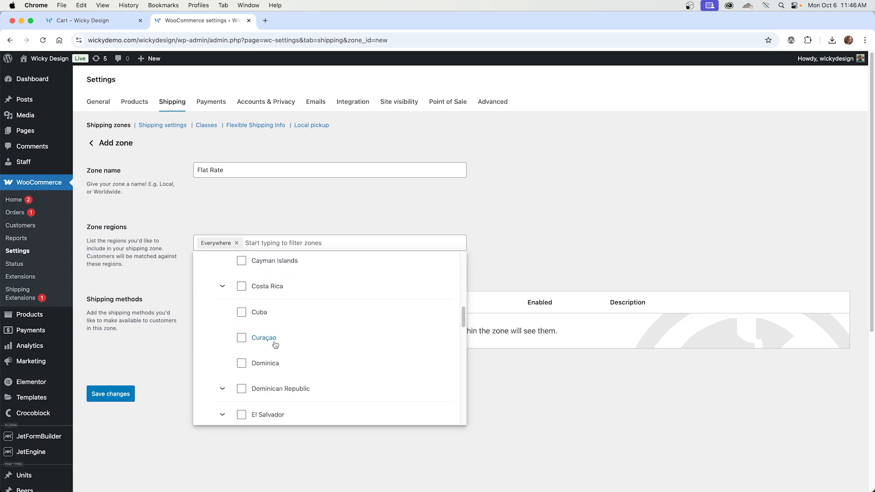
{"action": "scroll", "coordinate": [275, 344], "scroll_direction": "down", "scroll_amount": 10}
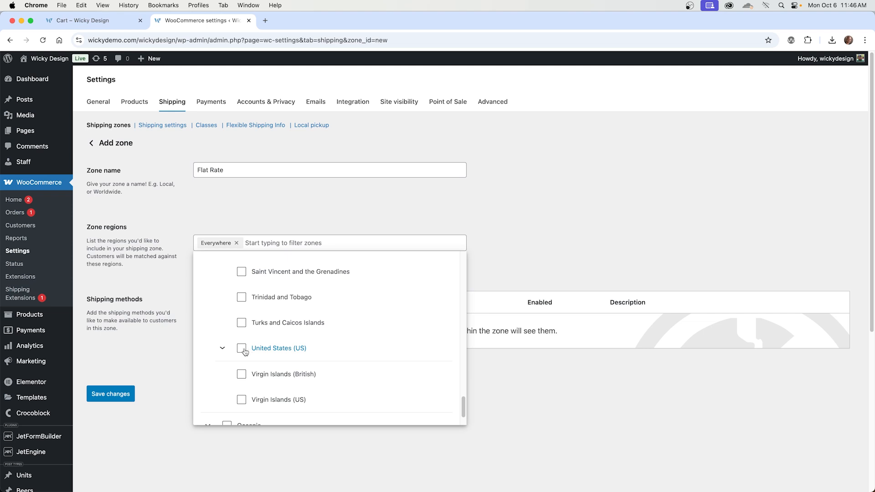
{"action": "left_click", "coordinate": [242, 349]}
{"action": "left_click", "coordinate": [168, 360]}
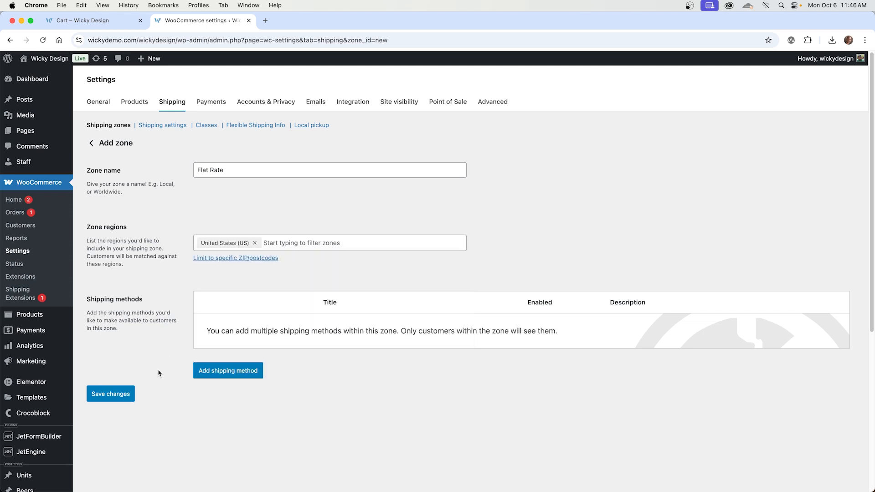
{"action": "left_click", "coordinate": [122, 393]}
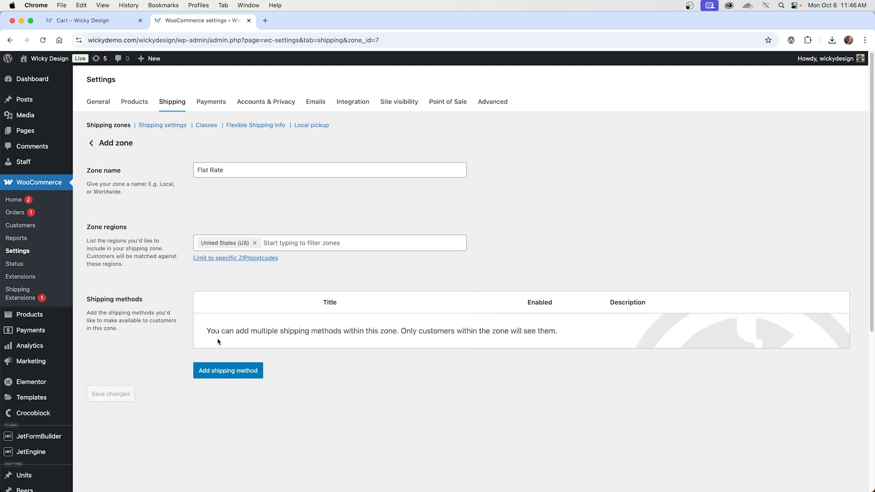
Add a Flat rate shipping method to the Flat Rate zone, set its cost to 10 and save
{"action": "left_click", "coordinate": [236, 364]}
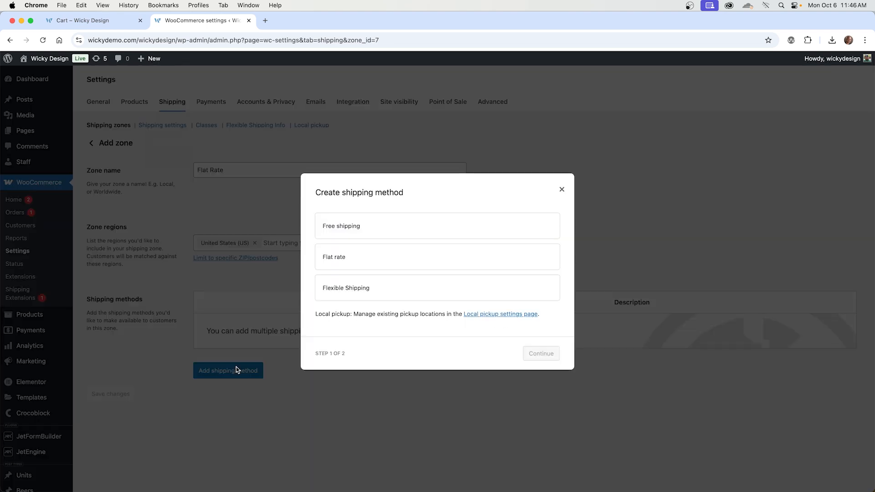
{"action": "left_click", "coordinate": [364, 262]}
{"action": "left_click", "coordinate": [541, 360]}
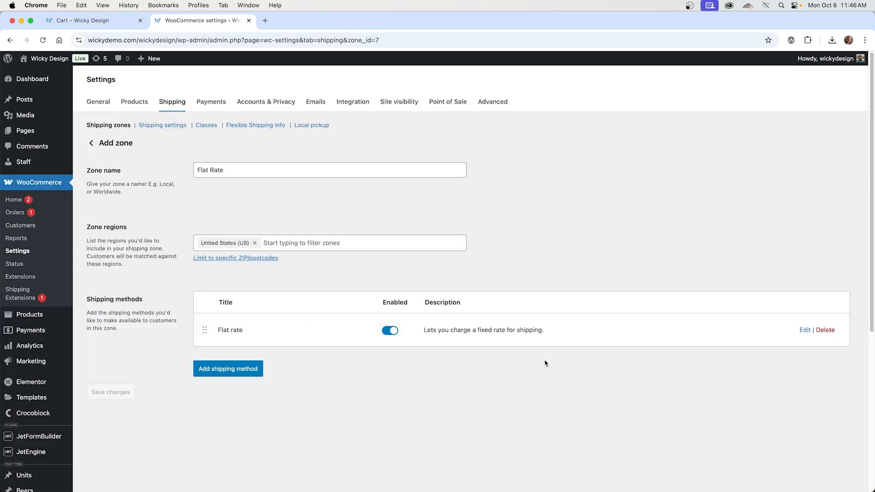
{"action": "left_click", "coordinate": [803, 330]}
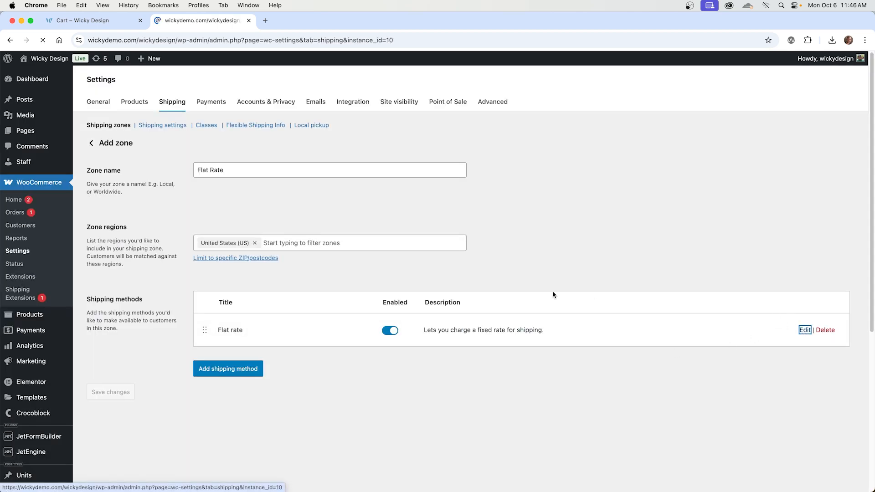
{"action": "left_click_drag", "start_coordinate": [214, 249], "coordinate": [190, 250]}
{"action": "type", "text": "10"}
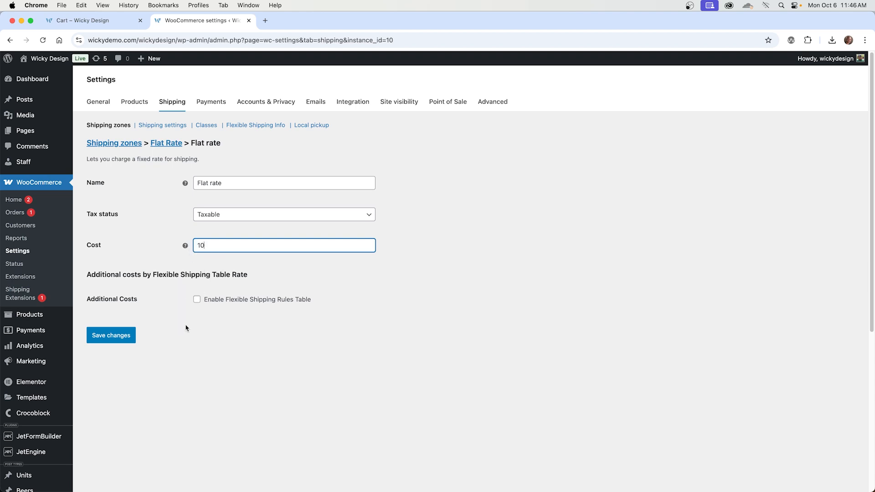
{"action": "left_click", "coordinate": [128, 336]}
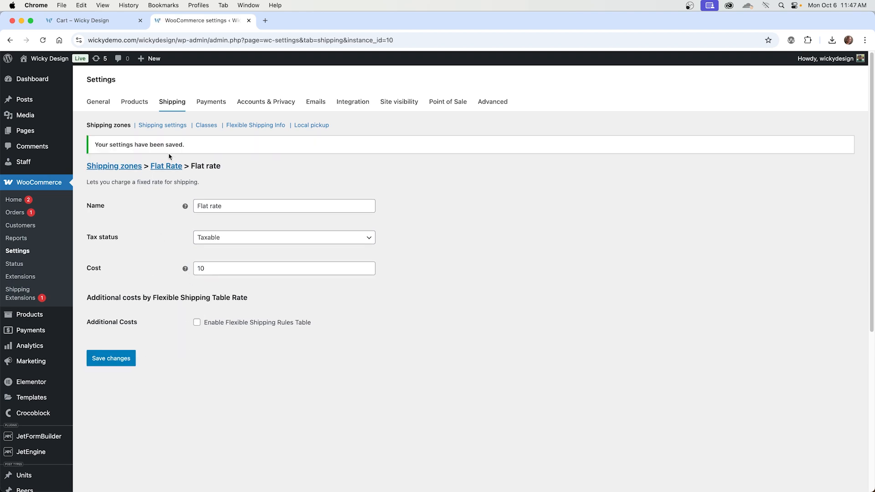
Return to the shipping zones list and add another zone named Free Shipping
{"action": "left_click", "coordinate": [109, 125]}
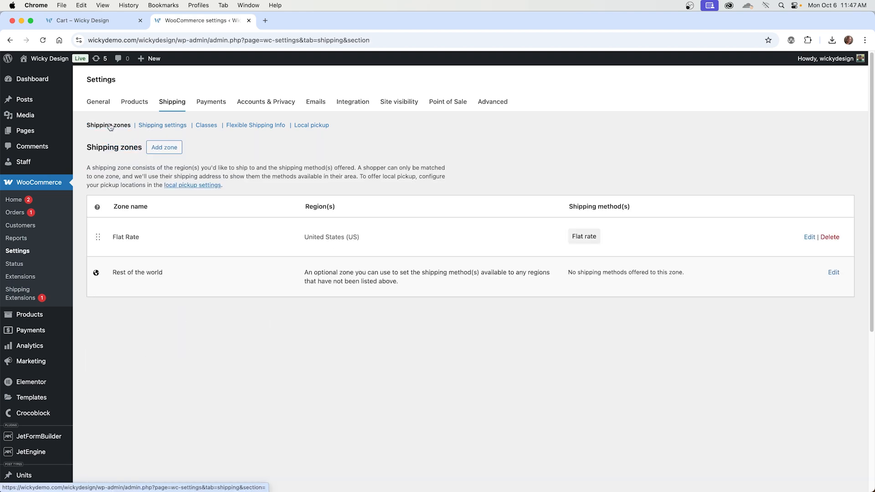
{"action": "left_click", "coordinate": [175, 149]}
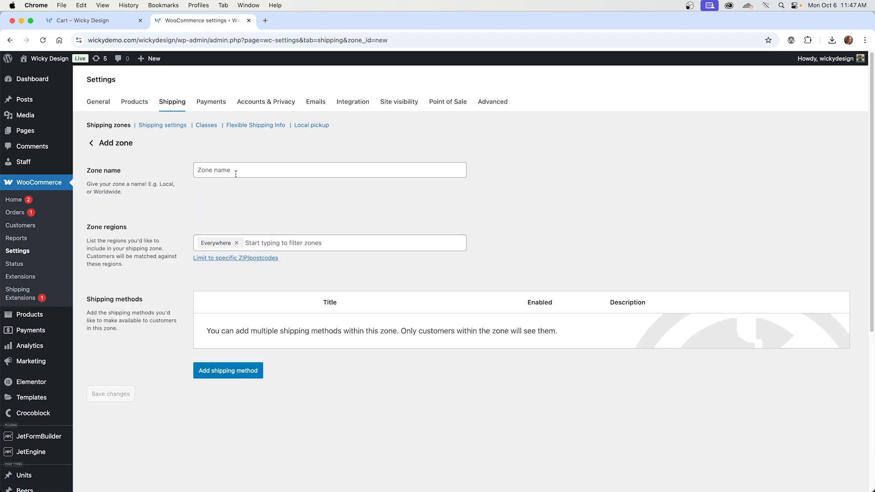
{"action": "left_click", "coordinate": [236, 173]}
{"action": "type", "text": "Free Shipping"}
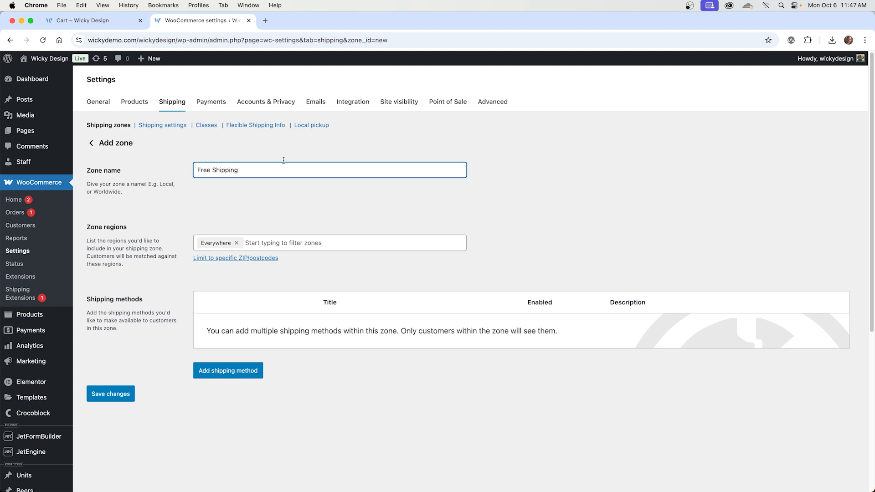
Choose United States (US) under North America as the Free Shipping zone's region
{"action": "left_click", "coordinate": [240, 243]}
{"action": "scroll", "coordinate": [274, 349], "scroll_direction": "down", "scroll_amount": 1}
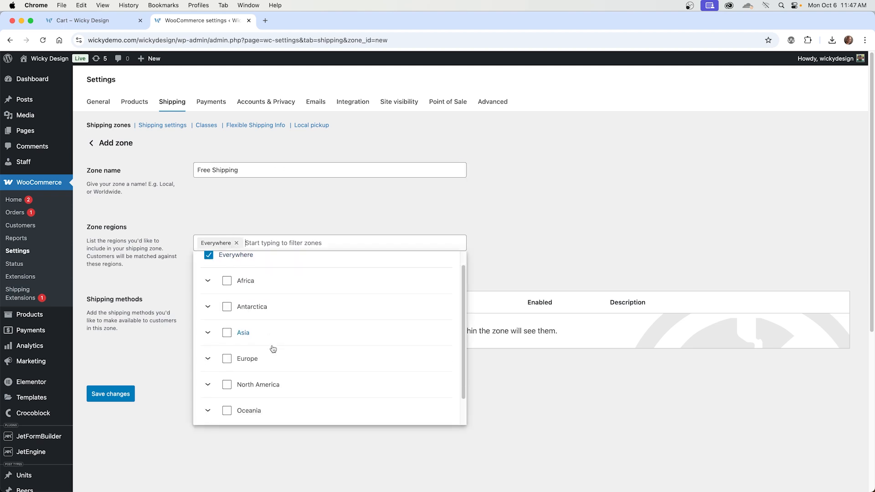
{"action": "scroll", "coordinate": [273, 350], "scroll_direction": "down", "scroll_amount": 1}
{"action": "left_click", "coordinate": [223, 349]}
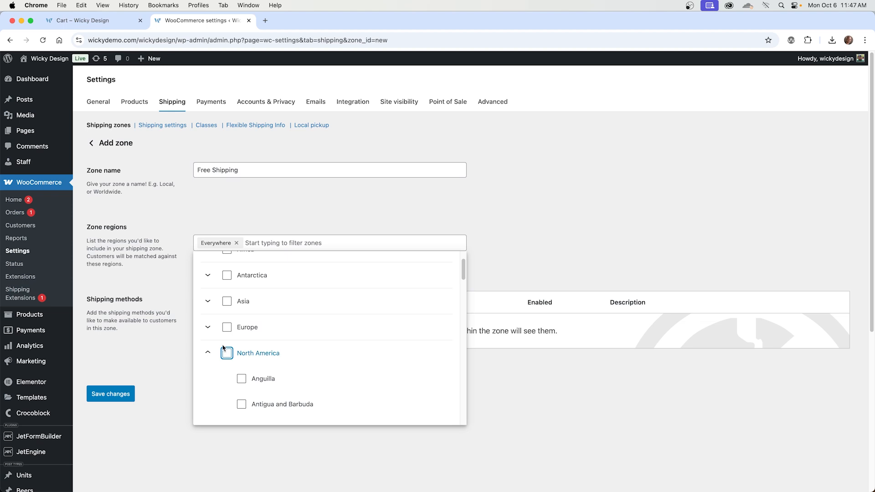
{"action": "scroll", "coordinate": [246, 346], "scroll_direction": "down", "scroll_amount": 15}
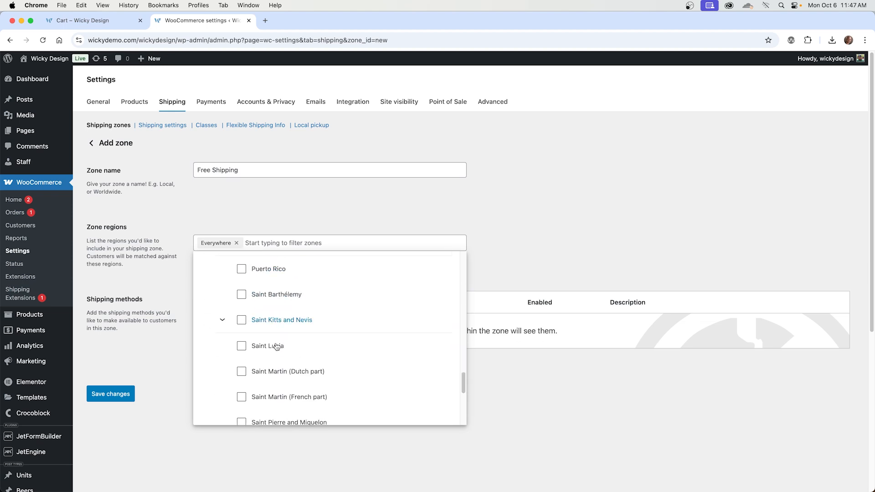
{"action": "scroll", "coordinate": [276, 346], "scroll_direction": "down", "scroll_amount": 5}
{"action": "left_click", "coordinate": [243, 326]}
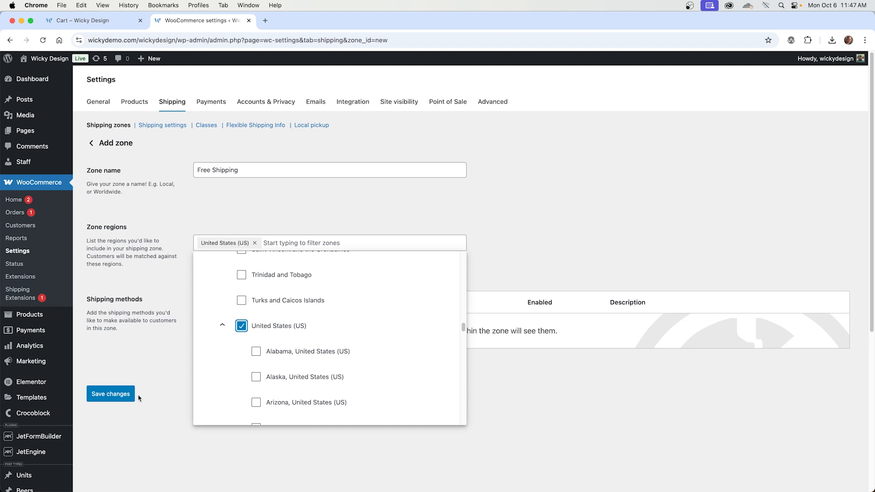
{"action": "left_click", "coordinate": [145, 358]}
Add a Free shipping method to the zone requiring a minimum order amount of 100, and save it
{"action": "left_click", "coordinate": [242, 377]}
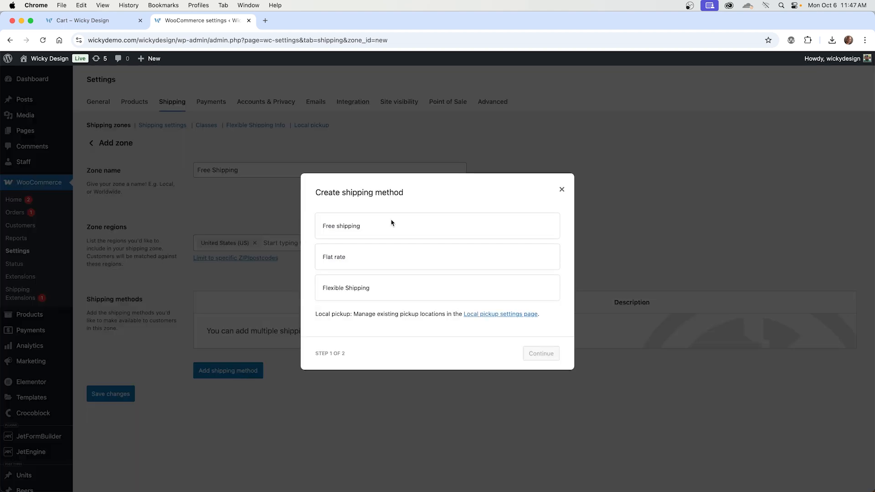
{"action": "left_click", "coordinate": [373, 233]}
{"action": "left_click", "coordinate": [548, 367]}
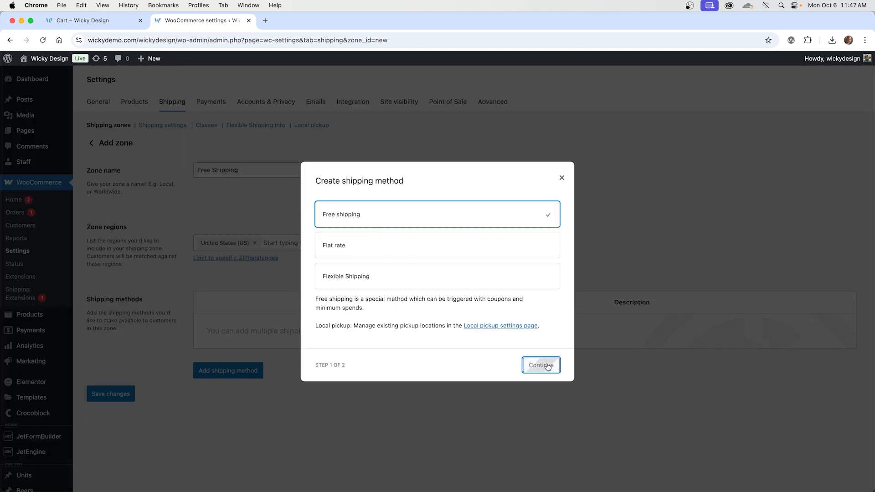
{"action": "left_click", "coordinate": [366, 293]}
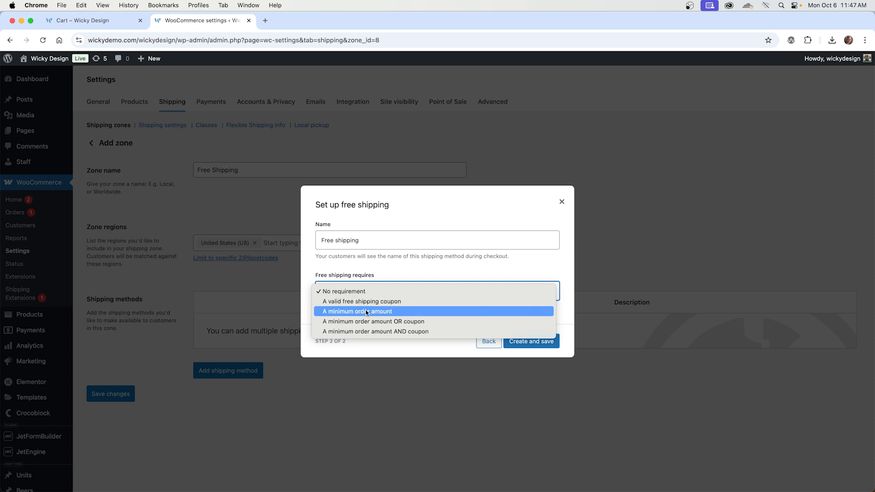
{"action": "left_click", "coordinate": [366, 313]}
{"action": "left_click", "coordinate": [358, 300]}
{"action": "type", "text": "100"}
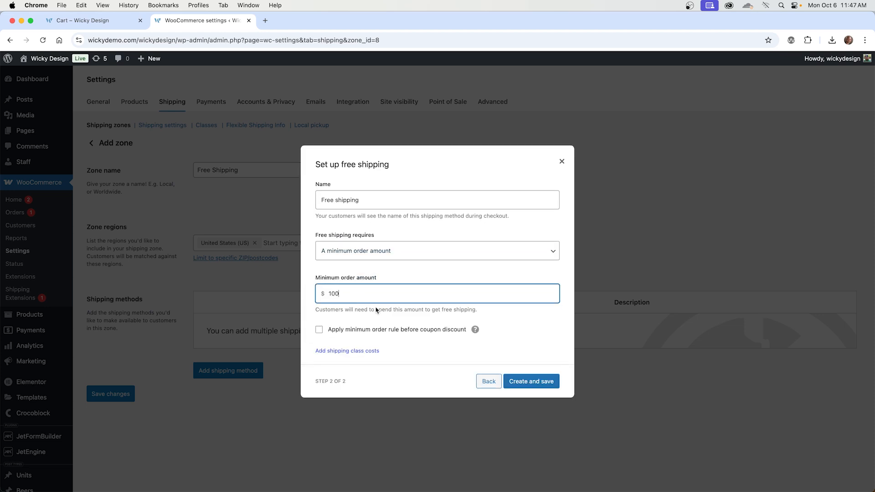
{"action": "left_click", "coordinate": [531, 378]}
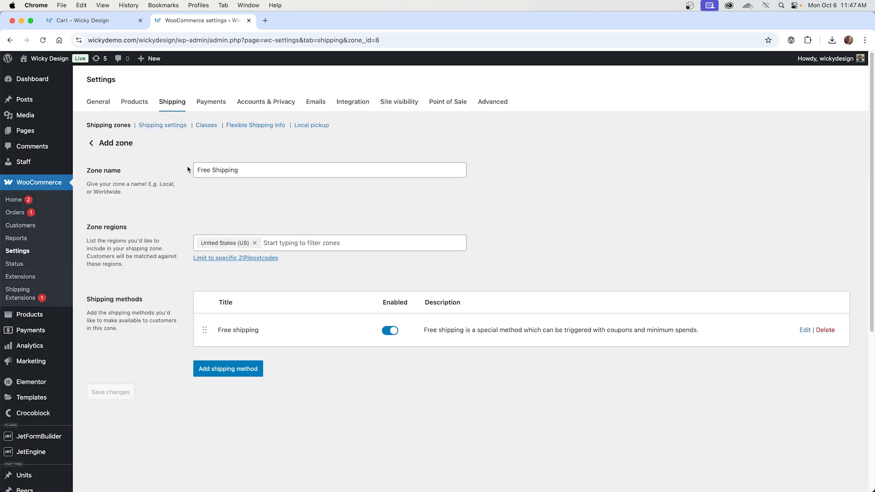
Review the shipping zones list, switch to the cart page and update the cart with a Shoes quantity of 1
{"action": "left_click", "coordinate": [112, 127]}
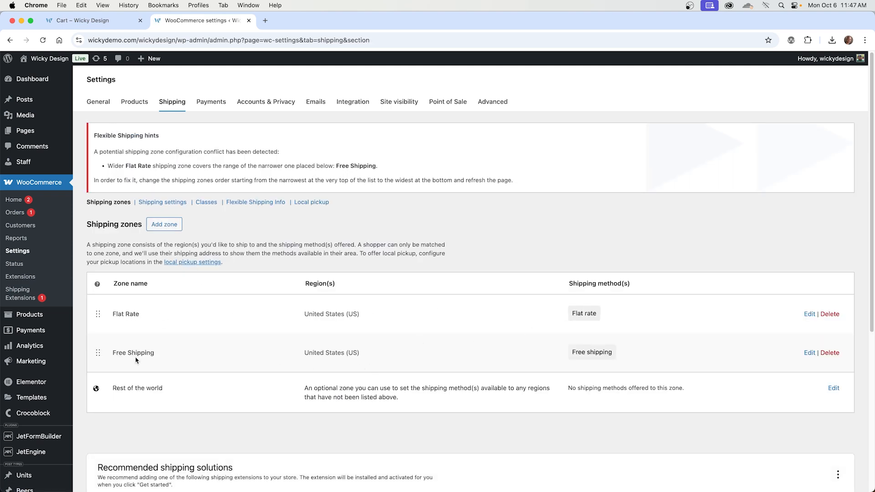
{"action": "left_click", "coordinate": [83, 21]}
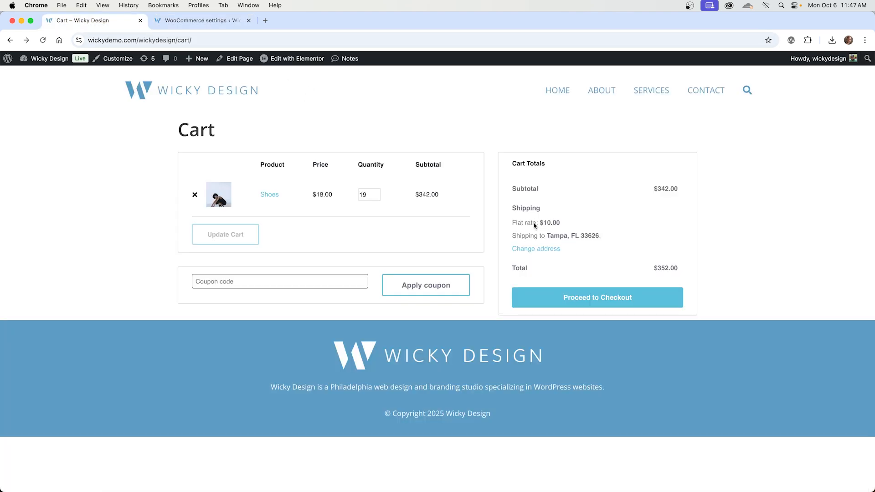
{"action": "left_click", "coordinate": [369, 194]}
{"action": "left_click_drag", "start_coordinate": [366, 195], "coordinate": [351, 194]}
{"action": "type", "text": "1"}
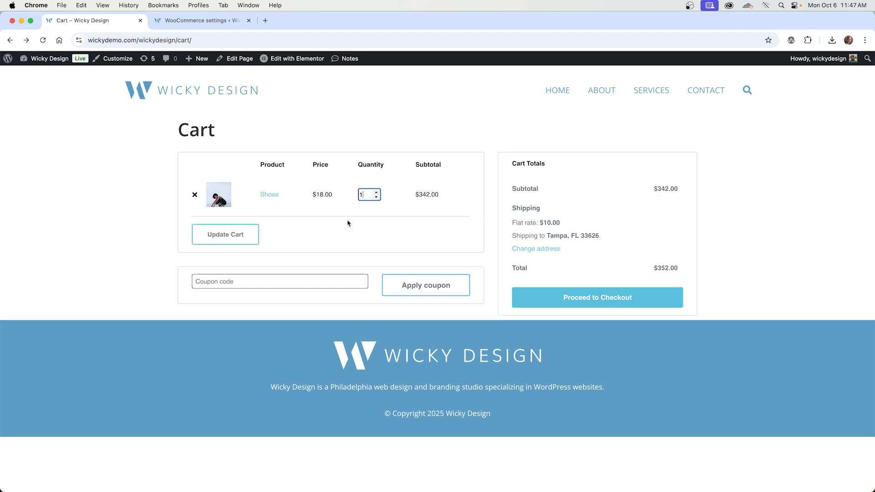
{"action": "left_click", "coordinate": [237, 236]}
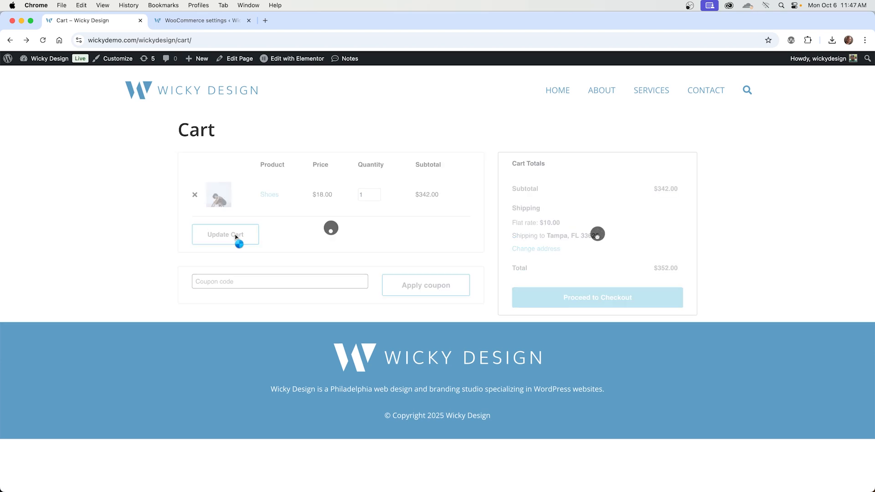
Move the Free Shipping zone above the Flat Rate zone in the shipping zones list and reload the cart page
{"action": "left_click", "coordinate": [217, 21]}
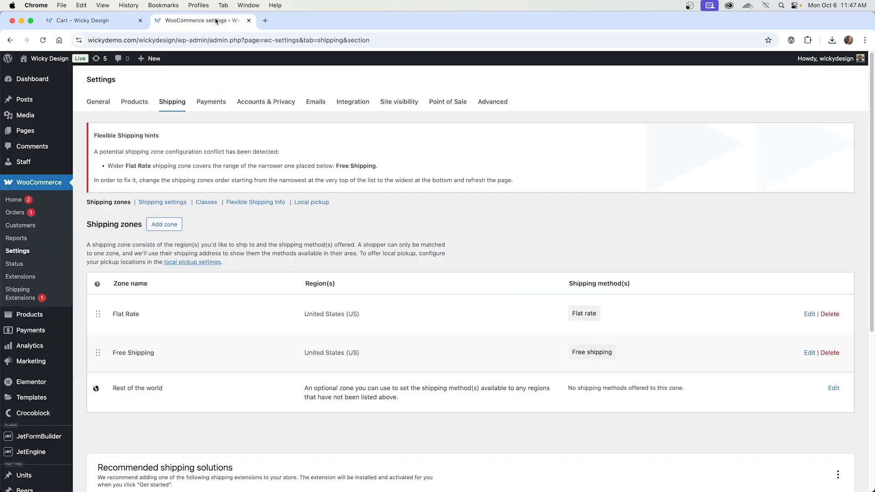
{"action": "left_click_drag", "start_coordinate": [100, 353], "coordinate": [102, 308]}
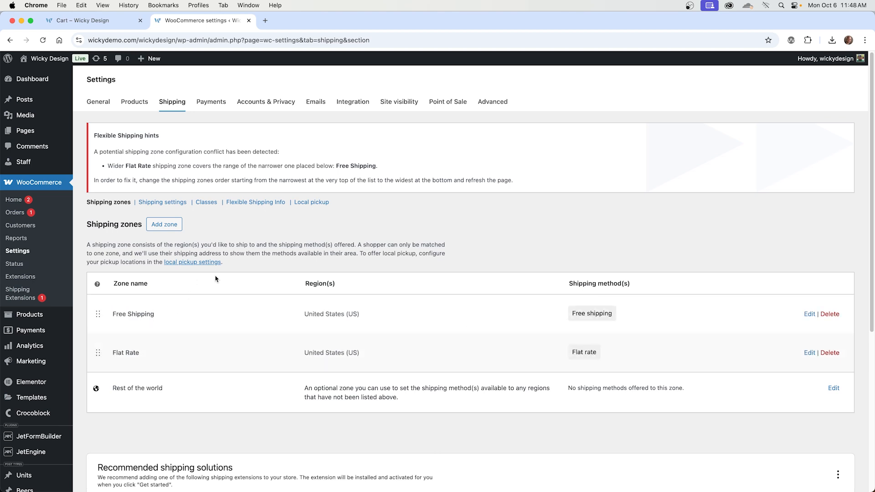
{"action": "left_click", "coordinate": [106, 28]}
{"action": "left_click", "coordinate": [43, 41]}
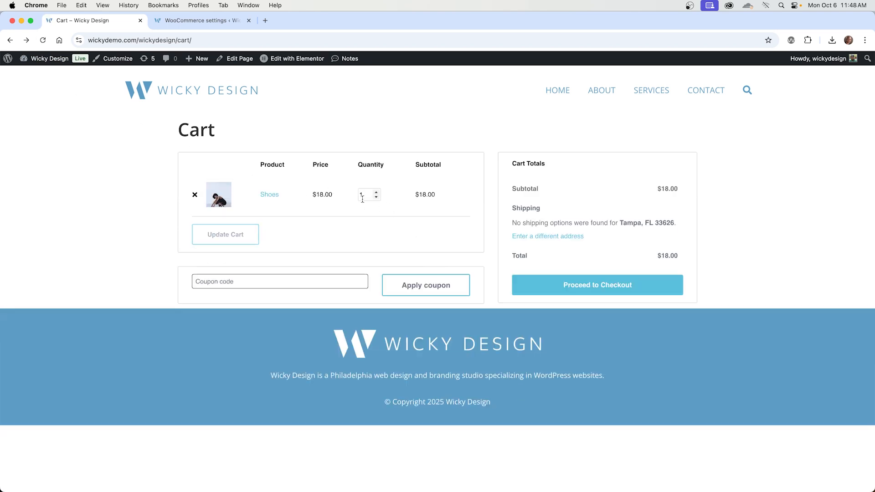
Update the cart with a Shoes quantity of 100, and update it again with a quantity of 1
{"action": "left_click", "coordinate": [368, 193]}
{"action": "type", "text": "0"}
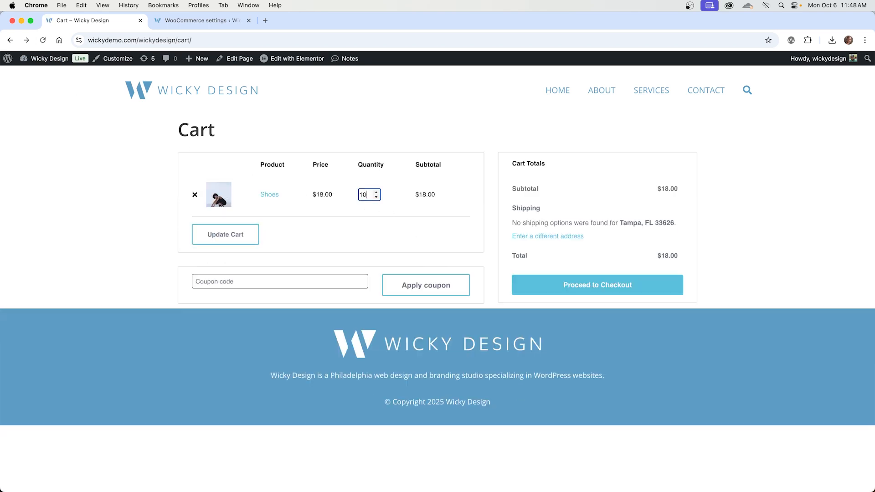
{"action": "type", "text": "0"}
{"action": "left_click", "coordinate": [219, 237]}
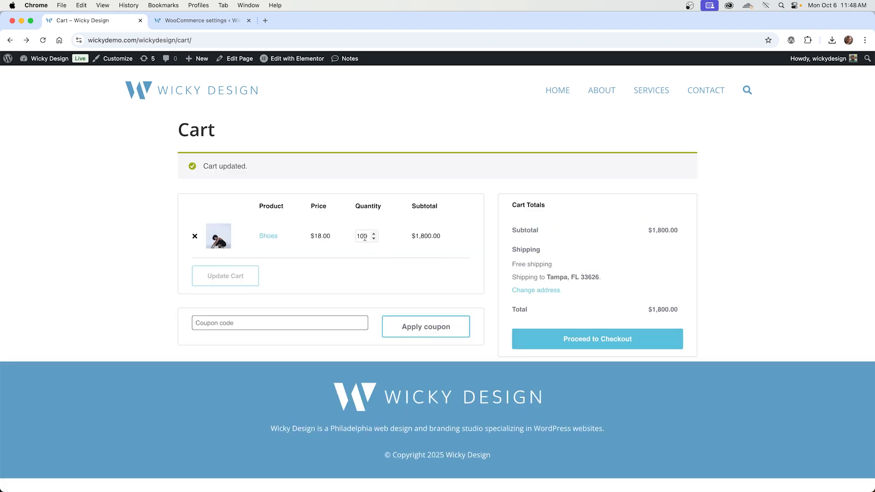
{"action": "double_click", "coordinate": [367, 237]}
{"action": "type", "text": "1"}
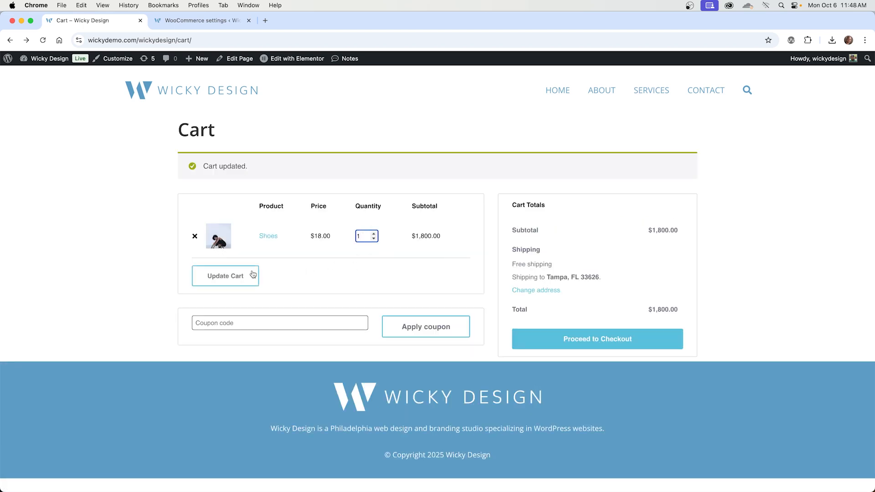
{"action": "left_click", "coordinate": [226, 278]}
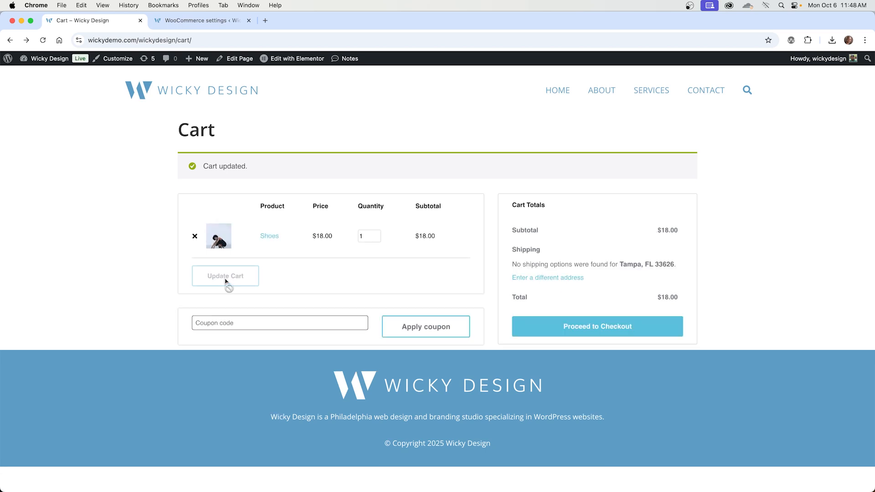
Switch to the WooCommerce shipping settings and review the region of the Free Shipping zone
{"action": "left_click", "coordinate": [193, 20]}
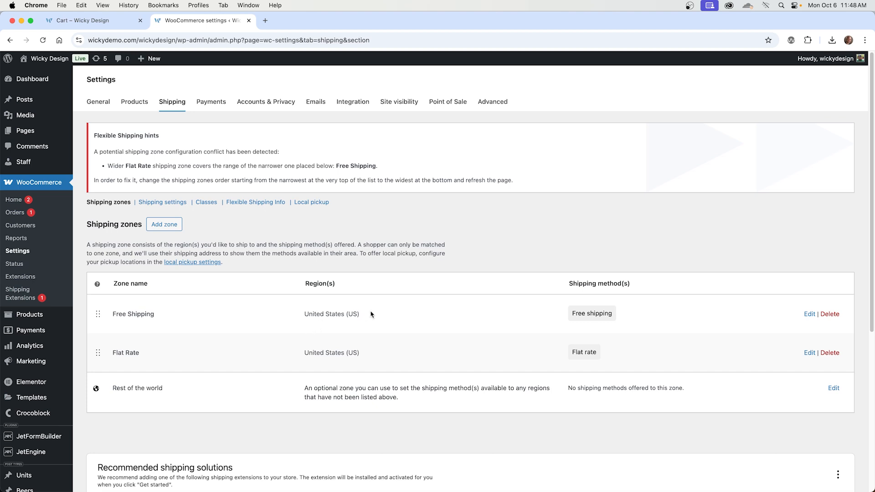
{"action": "triple_click", "coordinate": [338, 314]}
{"action": "left_click", "coordinate": [315, 313]}
Move the Flat Rate zone above the Free Shipping zone, and return Free Shipping to the first place
{"action": "left_click_drag", "start_coordinate": [104, 353], "coordinate": [105, 313]}
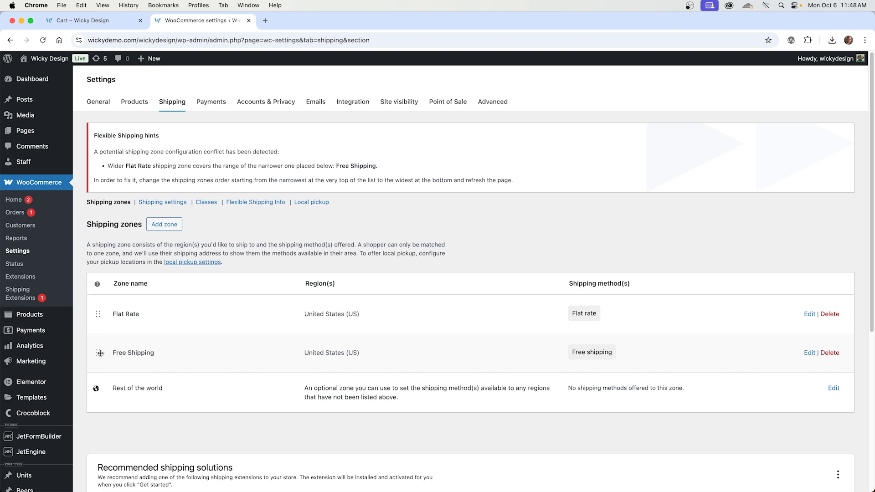
{"action": "left_click_drag", "start_coordinate": [98, 353], "coordinate": [128, 315]}
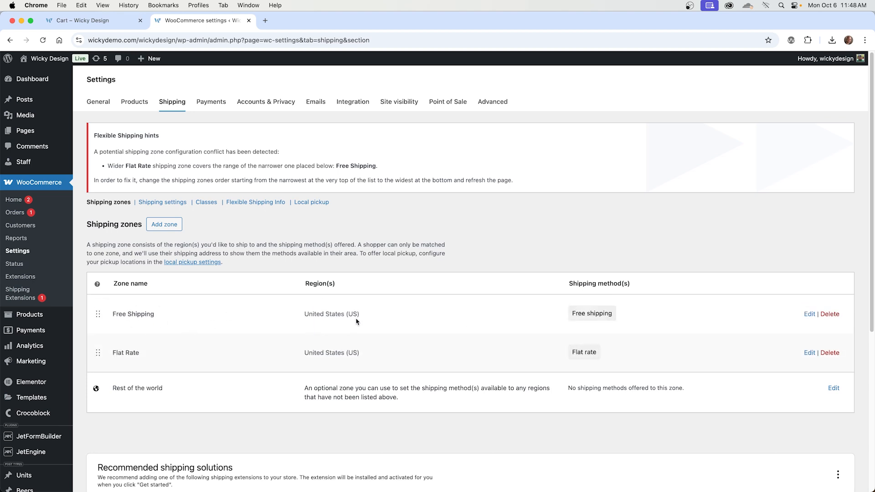
Delete the separate Flat Rate zone from the shipping zones list
{"action": "left_click_drag", "start_coordinate": [413, 316], "coordinate": [302, 316]}
{"action": "left_click", "coordinate": [830, 353]}
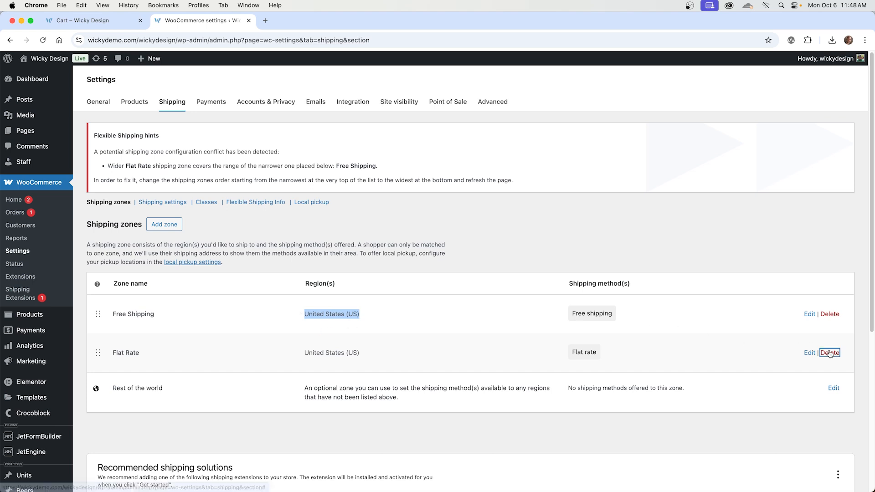
{"action": "left_click", "coordinate": [501, 109]}
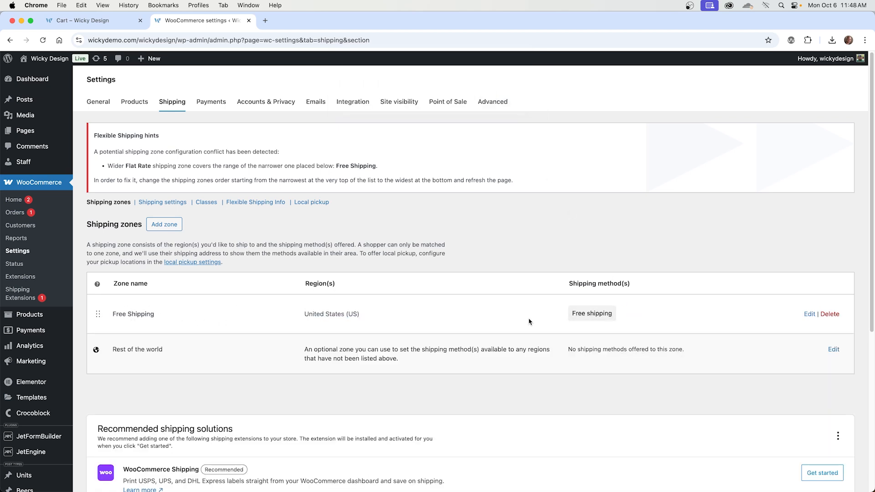
Open the Free Shipping zone for editing and add a Flat rate shipping method to it
{"action": "left_click", "coordinate": [809, 314]}
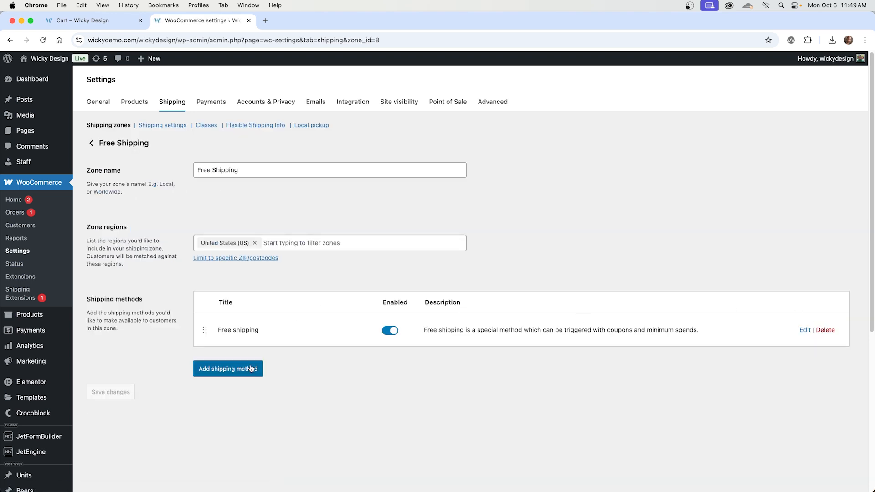
{"action": "left_click", "coordinate": [250, 370]}
{"action": "left_click", "coordinate": [377, 262]}
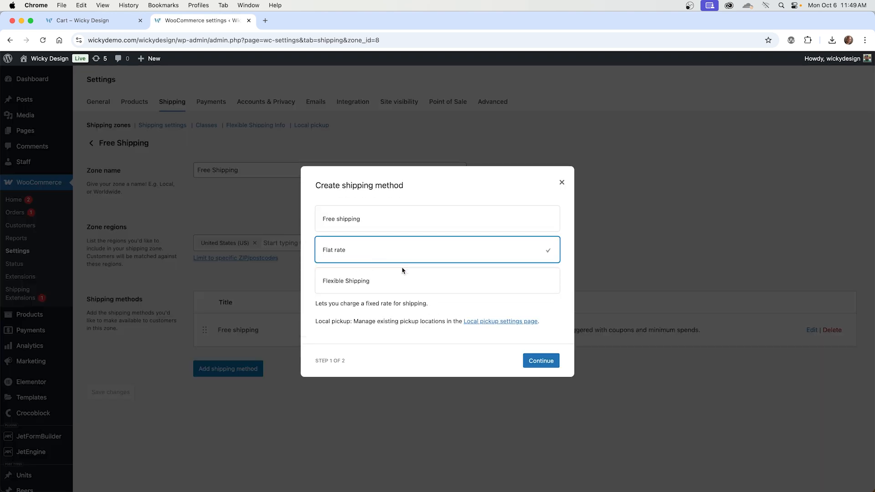
{"action": "left_click", "coordinate": [541, 361]}
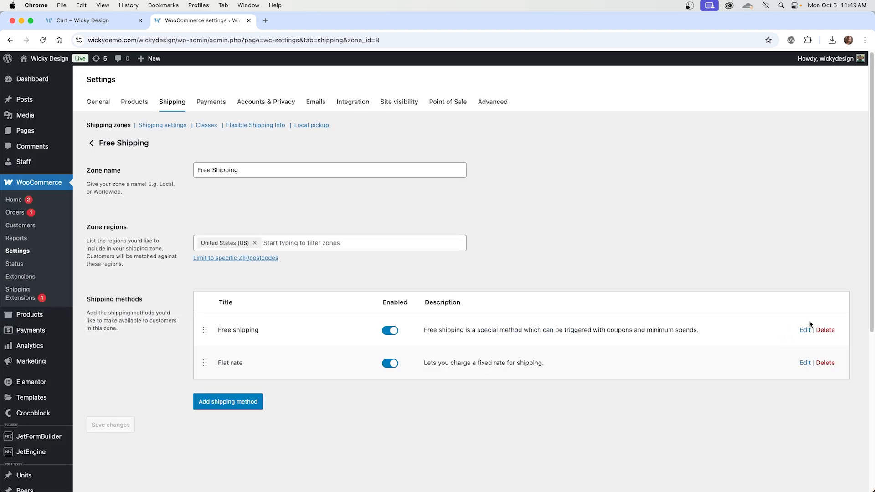
Set the cost of the zone's Flat rate method to 10 and save the changes
{"action": "left_click", "coordinate": [804, 363]}
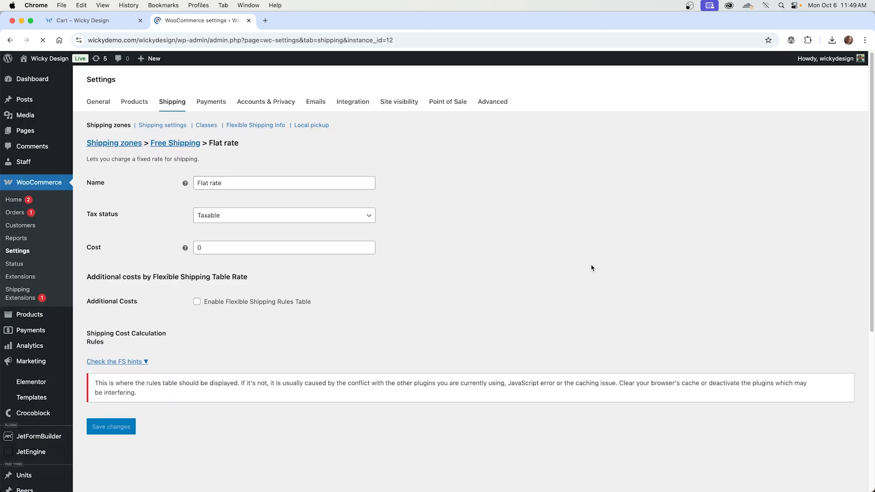
{"action": "double_click", "coordinate": [200, 245]}
{"action": "type", "text": "1"}
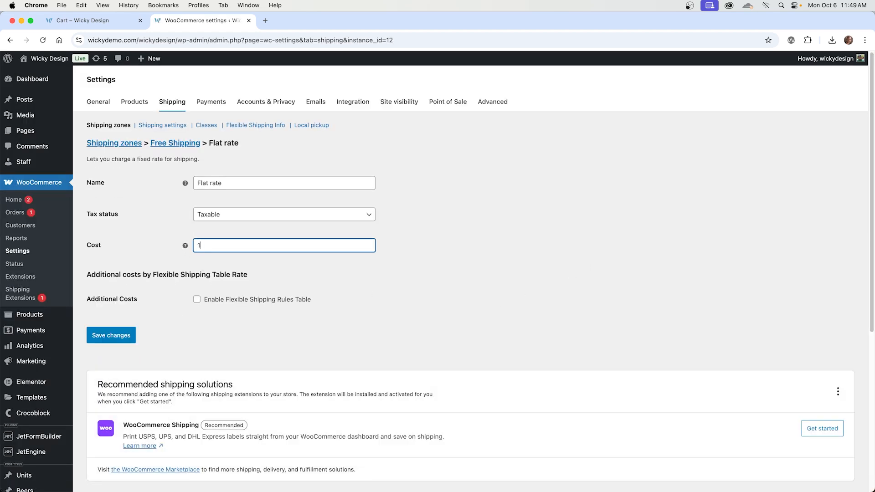
{"action": "left_click", "coordinate": [118, 336]}
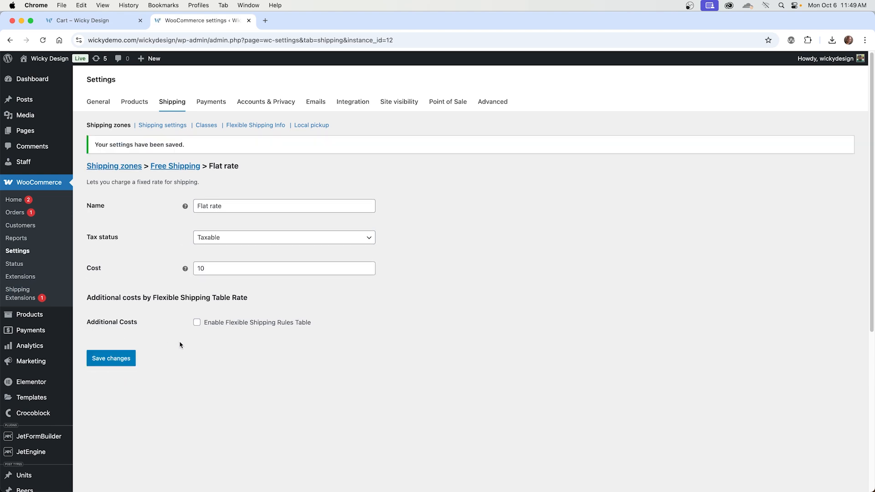
Return to the Free Shipping zone, move the Flat rate method above Free shipping, and save the changes
{"action": "left_click", "coordinate": [175, 166]}
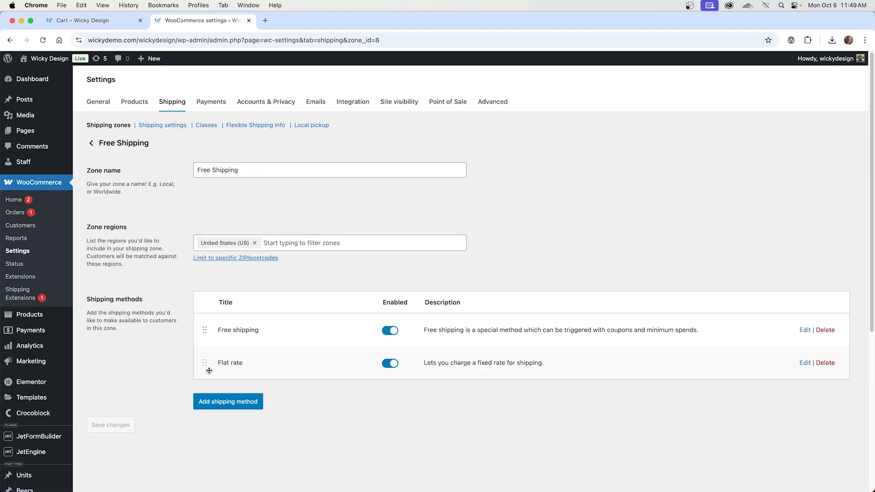
{"action": "left_click_drag", "start_coordinate": [210, 370], "coordinate": [204, 324]}
{"action": "left_click", "coordinate": [104, 128]}
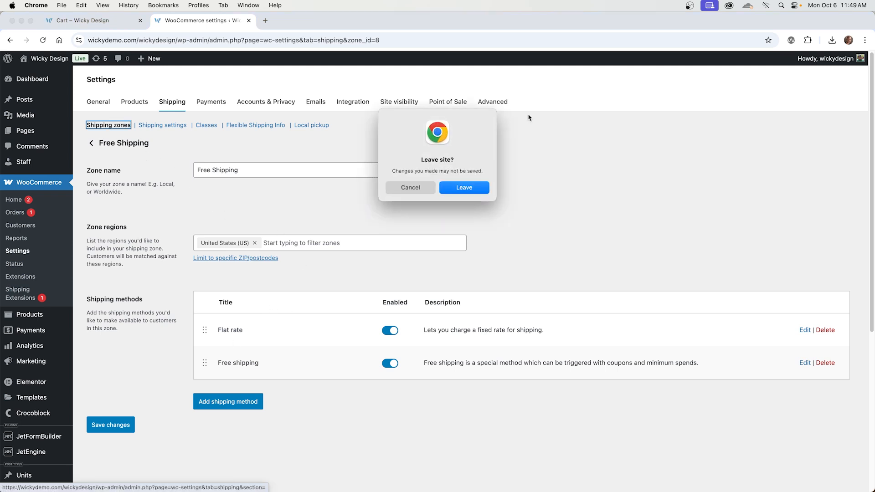
{"action": "left_click", "coordinate": [427, 187]}
{"action": "left_click", "coordinate": [117, 434]}
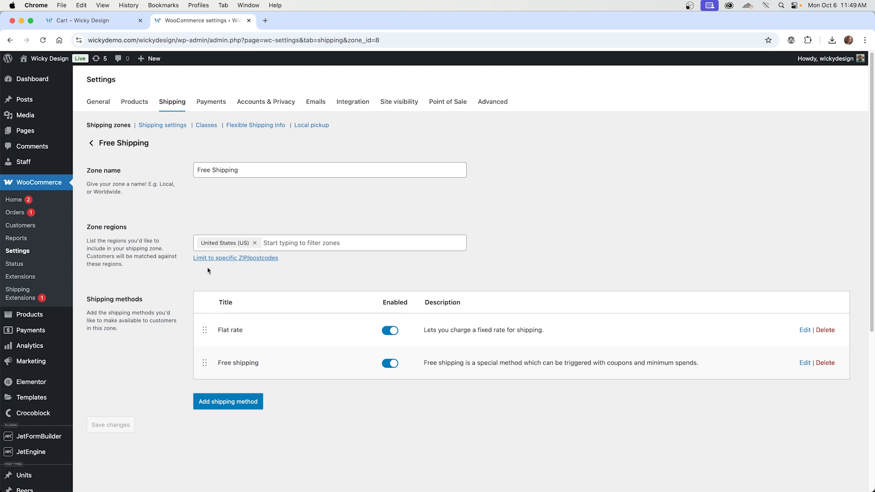
Reload the cart page to check the shipping rate, and update the cart with a Shoes quantity of 19
{"action": "left_click", "coordinate": [82, 20]}
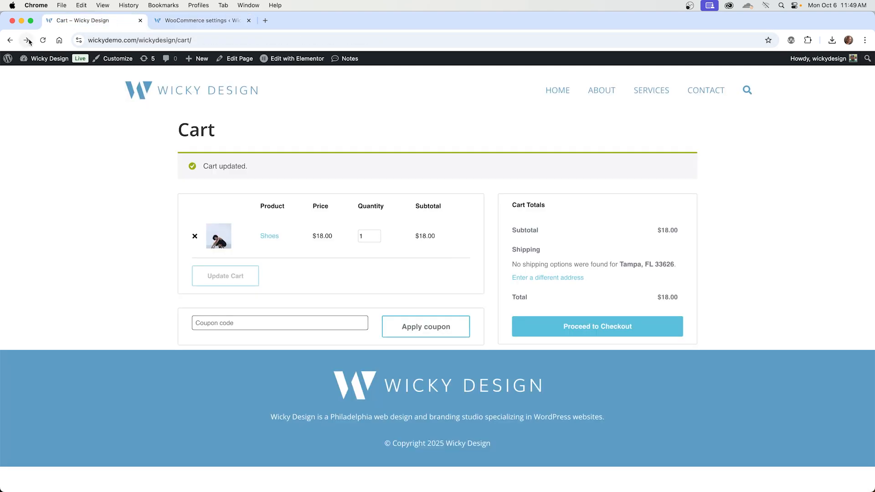
{"action": "left_click", "coordinate": [47, 41]}
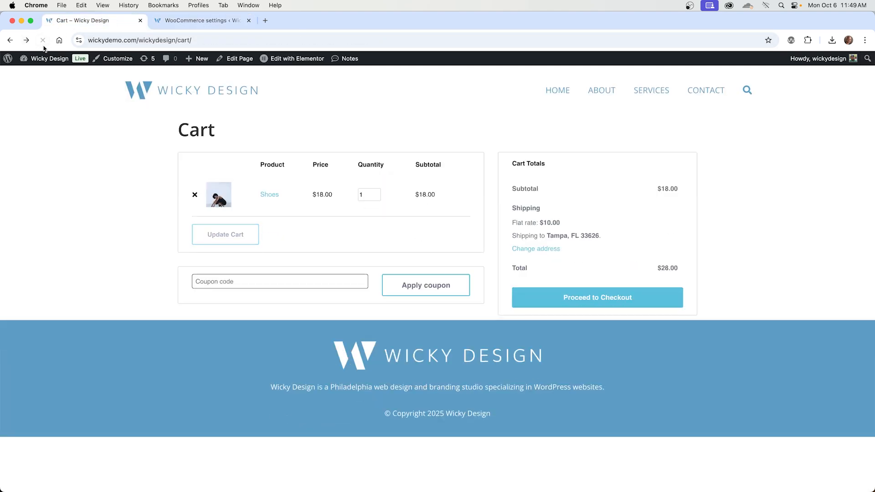
{"action": "left_click", "coordinate": [369, 196]}
{"action": "type", "text": "9"}
{"action": "left_click", "coordinate": [305, 250]}
{"action": "left_click", "coordinate": [244, 237]}
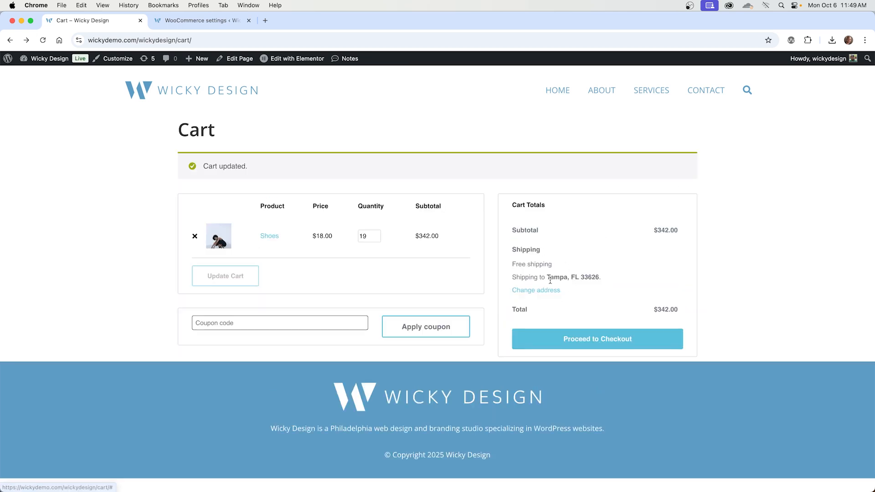
{"action": "left_click_drag", "start_coordinate": [550, 265], "coordinate": [553, 264]}
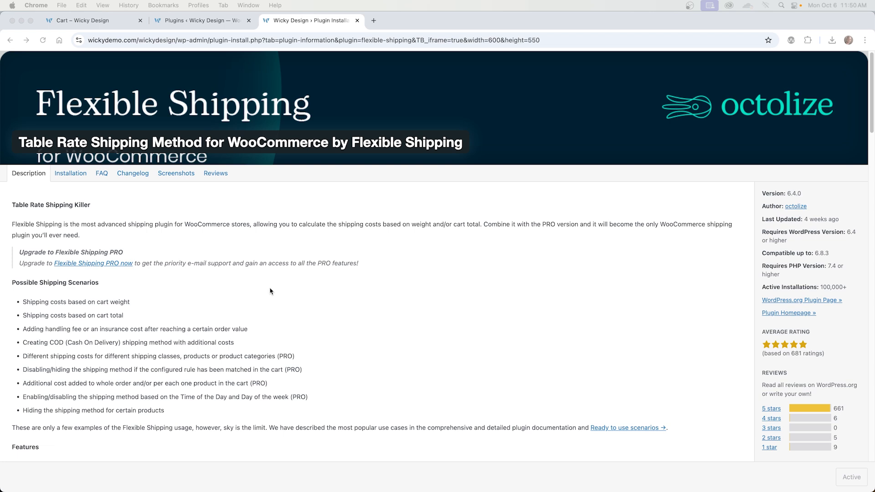
Examine the Flexible Shipping plugin's description, including its shipping scenarios, free features and PRO features
{"action": "scroll", "coordinate": [343, 297], "scroll_direction": "down", "scroll_amount": 5}
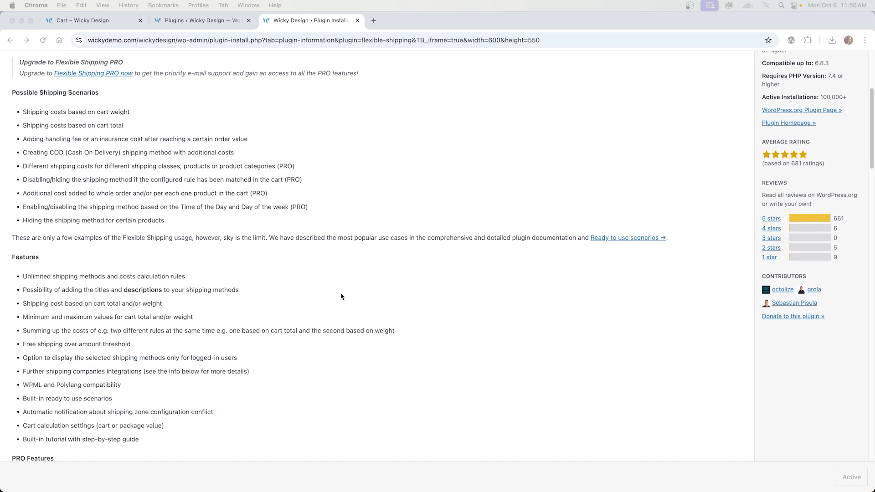
{"action": "scroll", "coordinate": [342, 297], "scroll_direction": "down", "scroll_amount": 2}
{"action": "scroll", "coordinate": [341, 297], "scroll_direction": "down", "scroll_amount": 4}
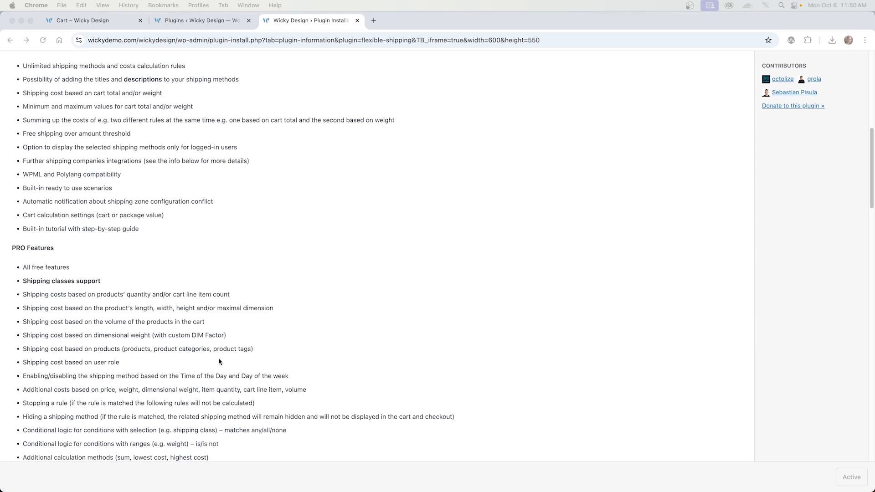
{"action": "scroll", "coordinate": [219, 363], "scroll_direction": "down", "scroll_amount": 3}
{"action": "scroll", "coordinate": [218, 364], "scroll_direction": "up", "scroll_amount": 6}
{"action": "scroll", "coordinate": [218, 364], "scroll_direction": "up", "scroll_amount": 2}
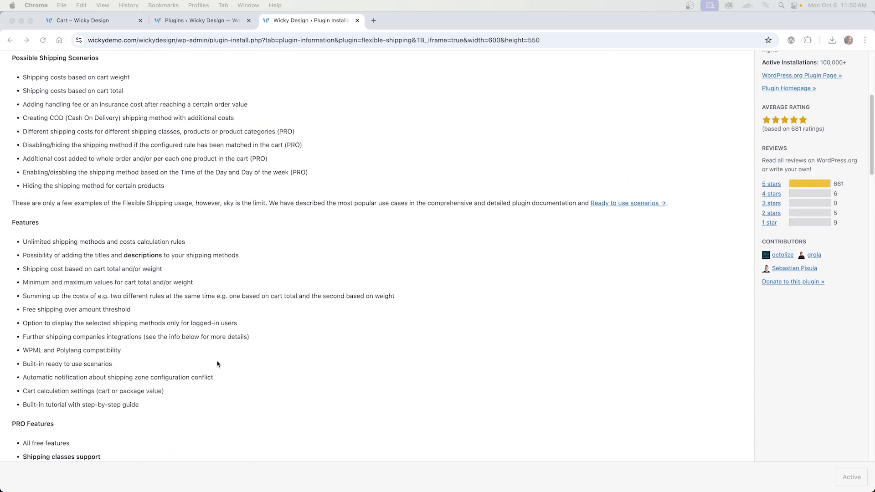
{"action": "scroll", "coordinate": [217, 364], "scroll_direction": "up", "scroll_amount": 4}
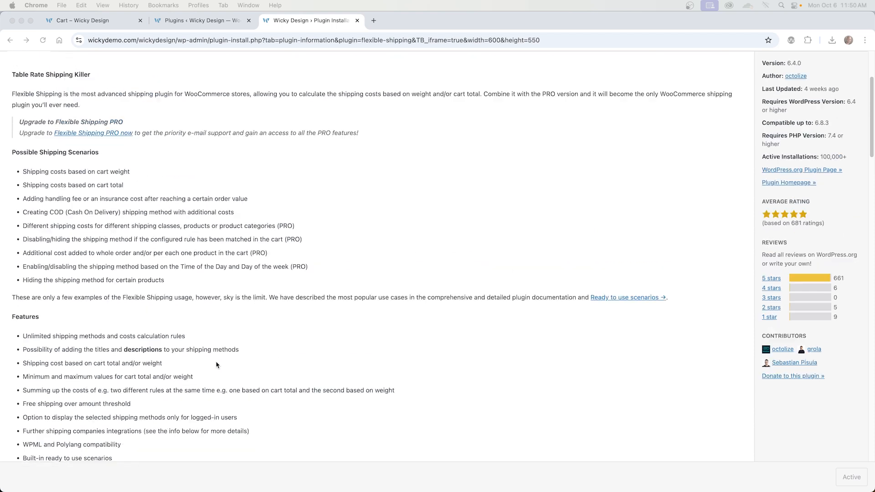
{"action": "scroll", "coordinate": [217, 364], "scroll_direction": "up", "scroll_amount": 2}
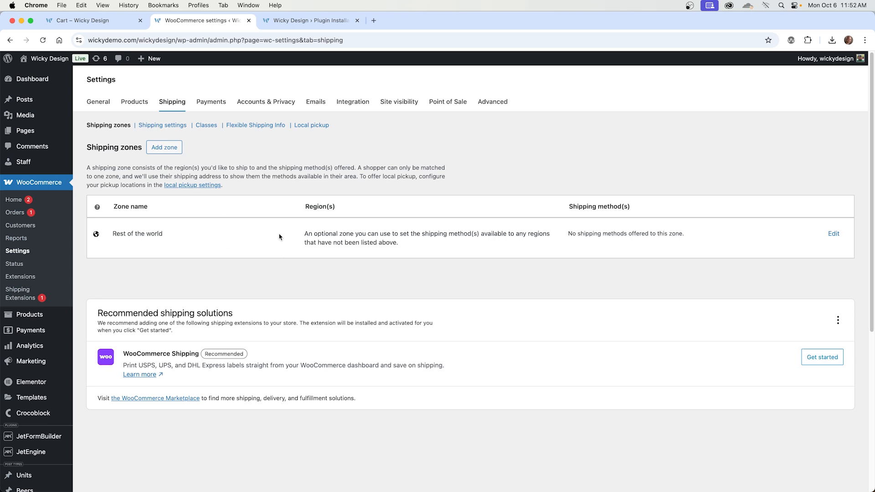
Add a shipping zone named Free Shipping, keeping Everywhere as its region
{"action": "left_click", "coordinate": [164, 148]}
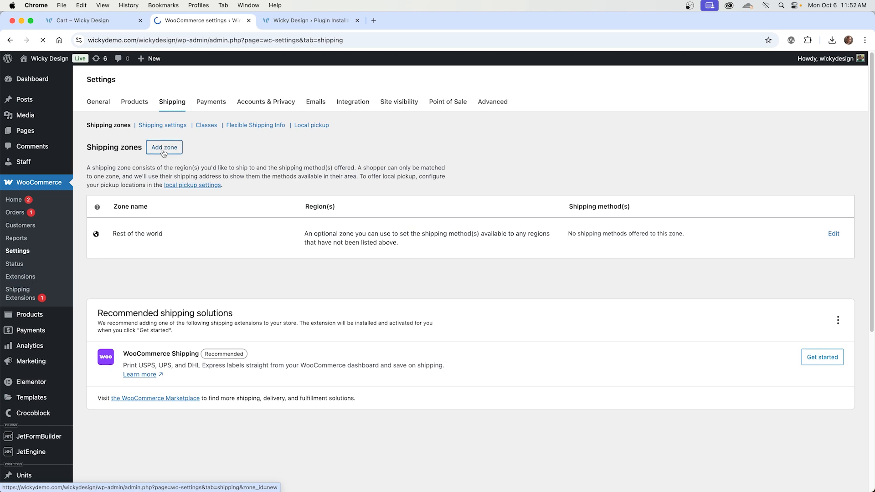
{"action": "left_click", "coordinate": [245, 170]}
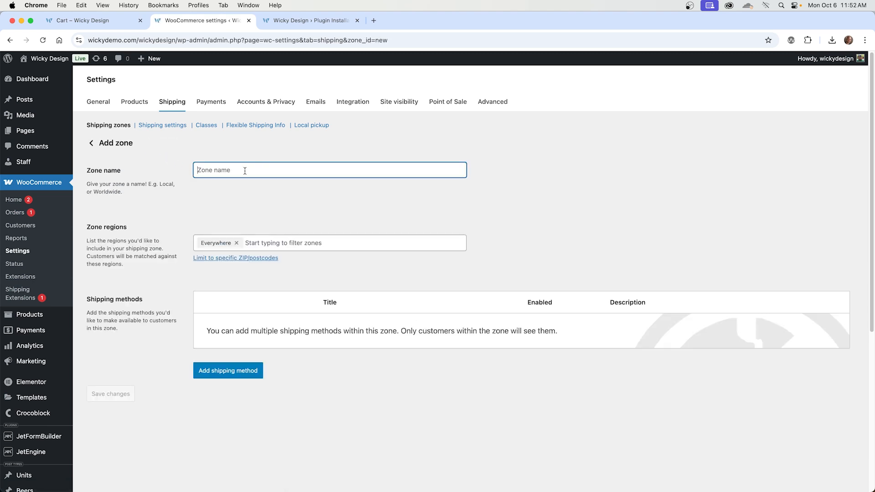
{"action": "type", "text": "Free Shipping"}
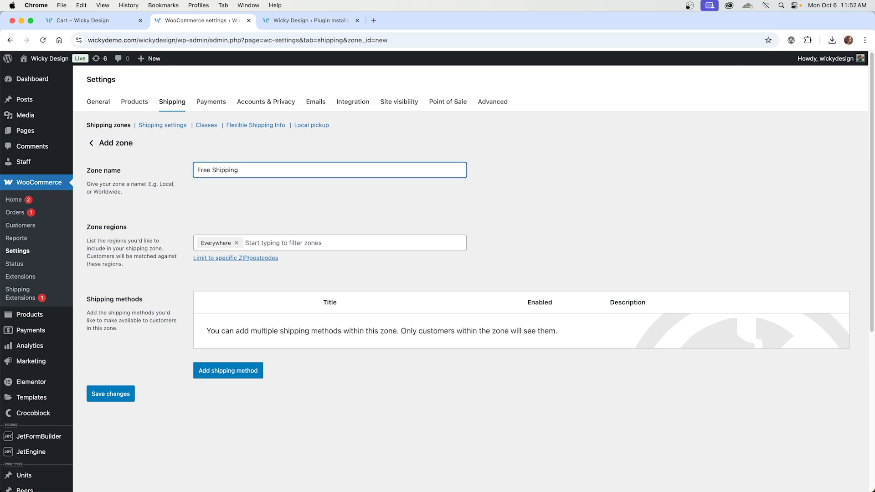
{"action": "left_click", "coordinate": [276, 203]}
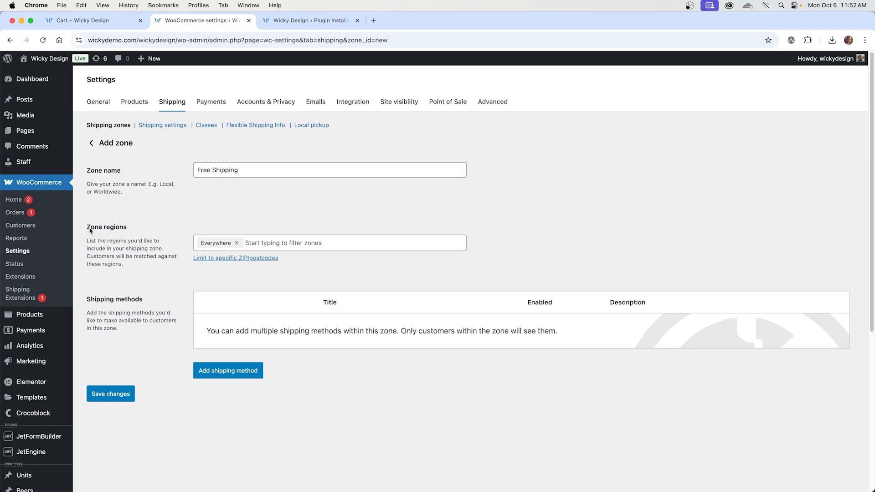
{"action": "left_click", "coordinate": [228, 249]}
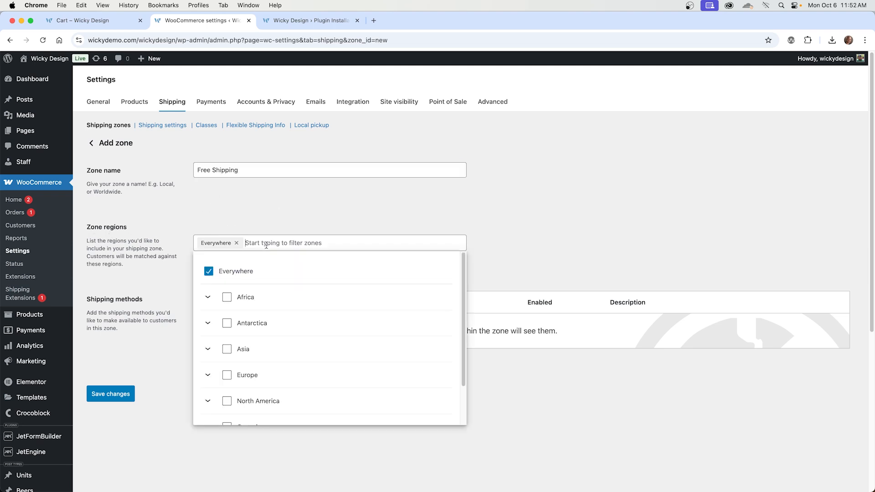
{"action": "left_click", "coordinate": [497, 251]}
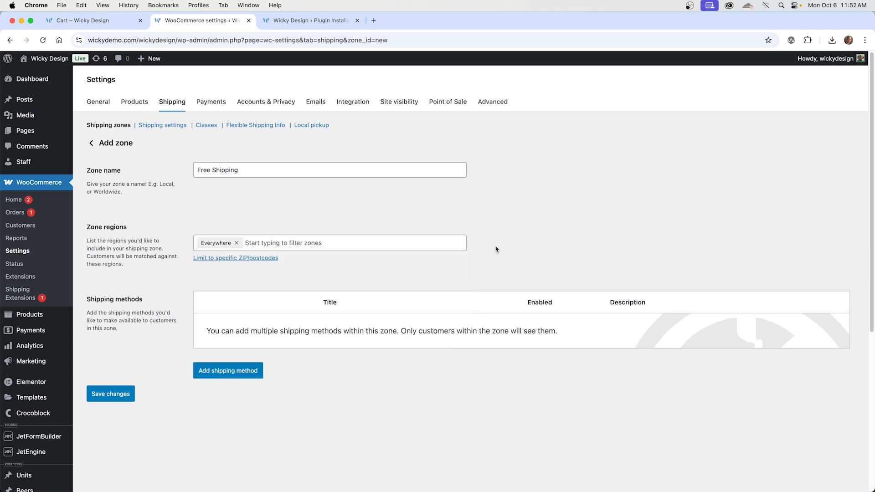
Add a Flexible Shipping method to the Free Shipping zone
{"action": "left_click", "coordinate": [241, 365]}
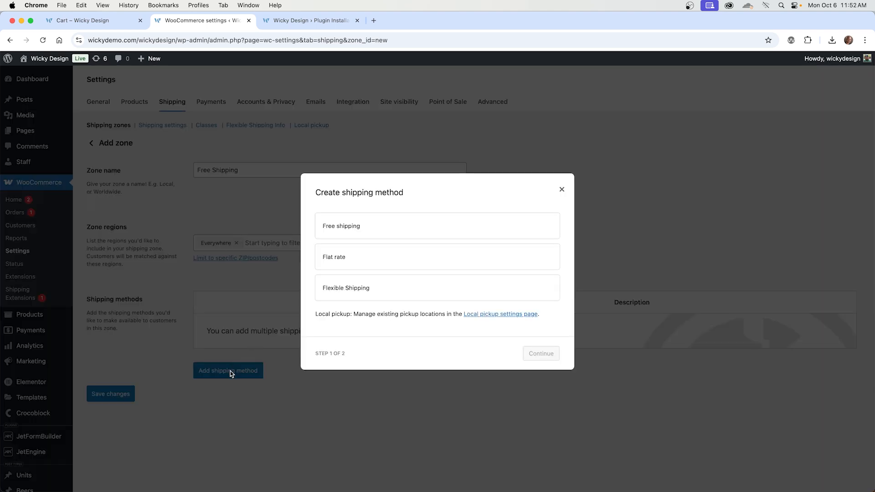
{"action": "left_click", "coordinate": [348, 291]}
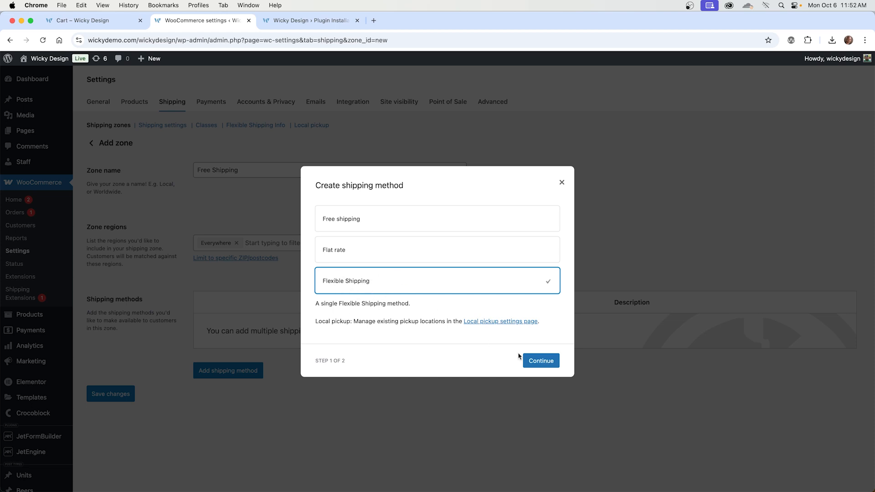
{"action": "left_click", "coordinate": [536, 361]}
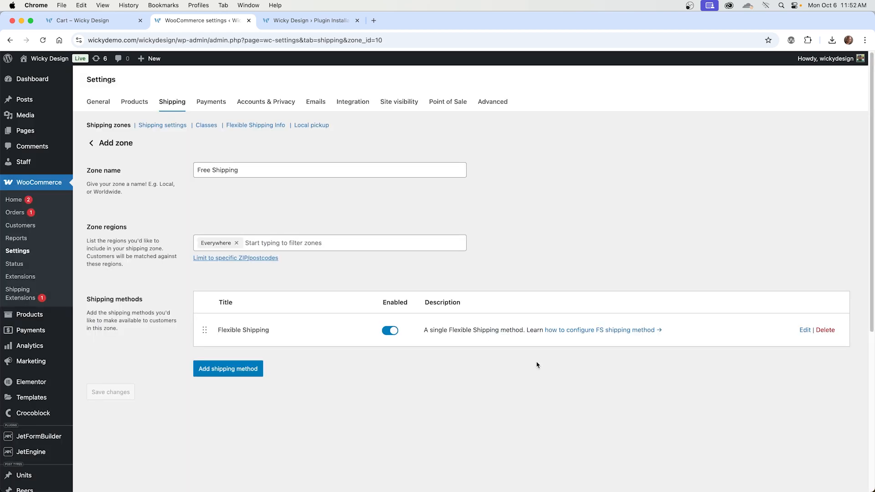
Retype the last letter of the zone name Free Shipping and save the zone's changes
{"action": "left_click", "coordinate": [805, 331]}
{"action": "left_click", "coordinate": [411, 187]}
{"action": "left_click", "coordinate": [288, 172]}
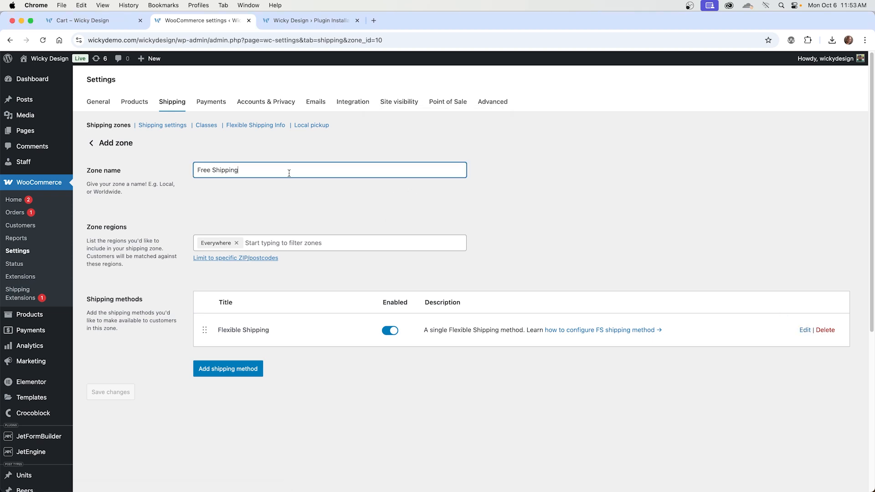
{"action": "key", "text": "BackSpace"}
{"action": "type", "text": "g"}
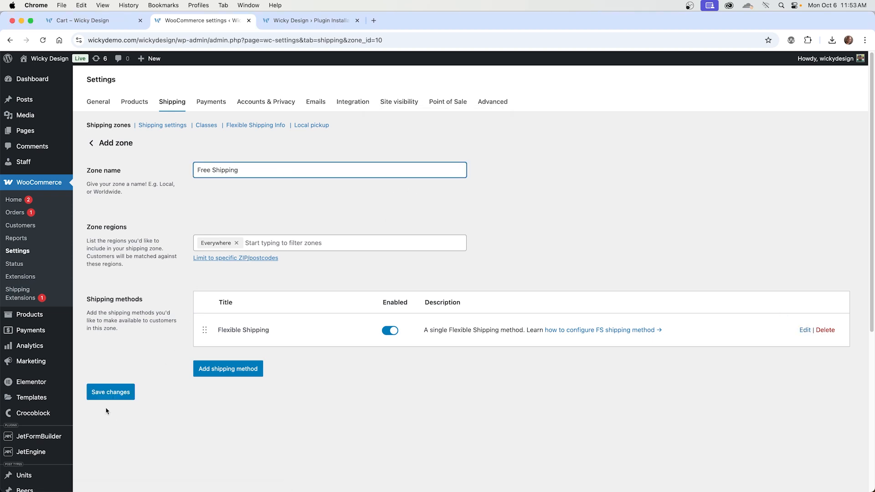
{"action": "left_click", "coordinate": [108, 395]}
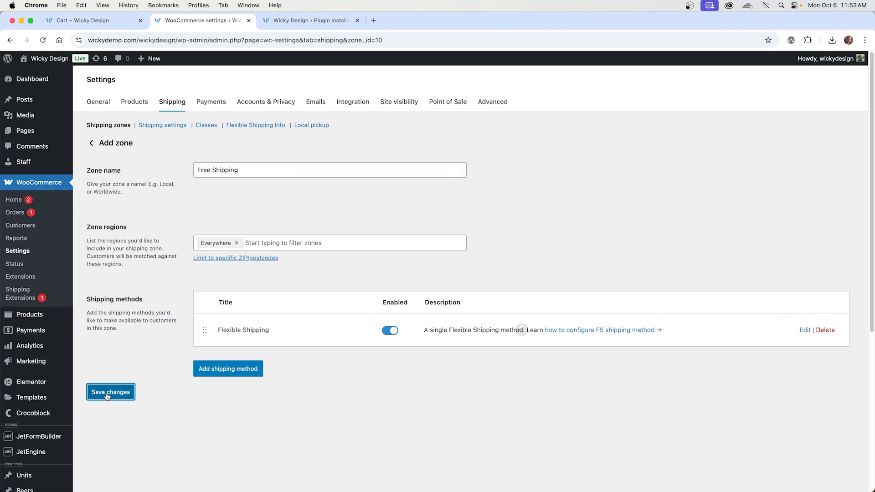
Open the Flexible Shipping method's settings and compare its method title with the shipping label in the cart
{"action": "left_click", "coordinate": [805, 330]}
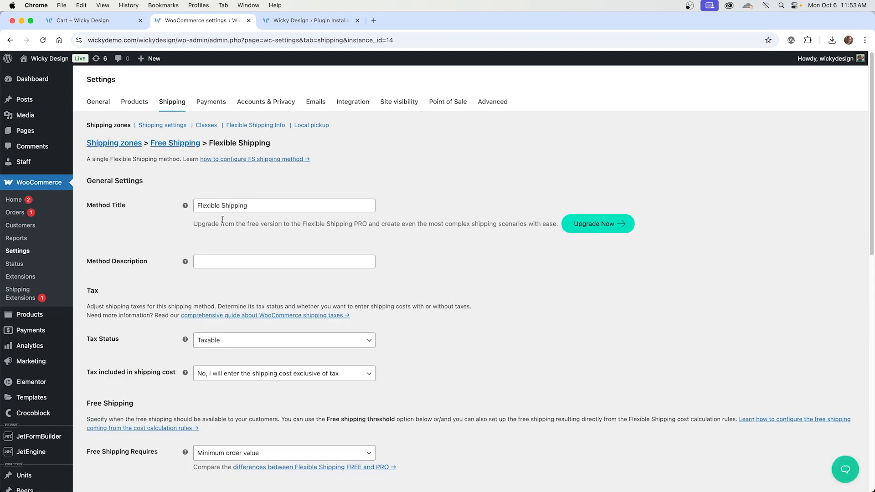
{"action": "left_click_drag", "start_coordinate": [249, 206], "coordinate": [192, 204]}
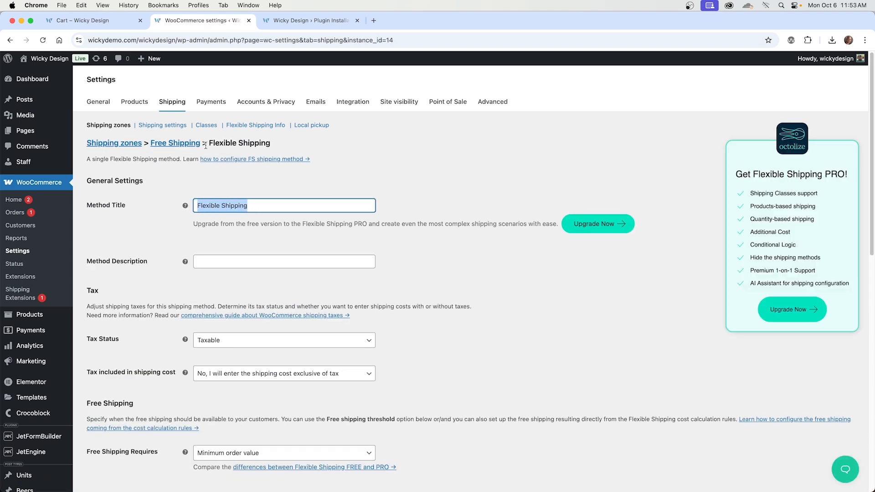
{"action": "left_click", "coordinate": [88, 26]}
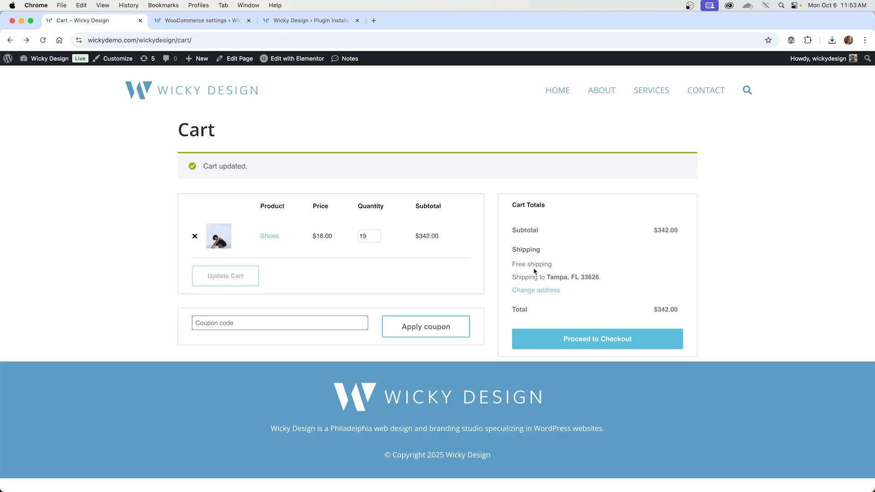
{"action": "left_click", "coordinate": [196, 21]}
{"action": "left_click", "coordinate": [231, 208]}
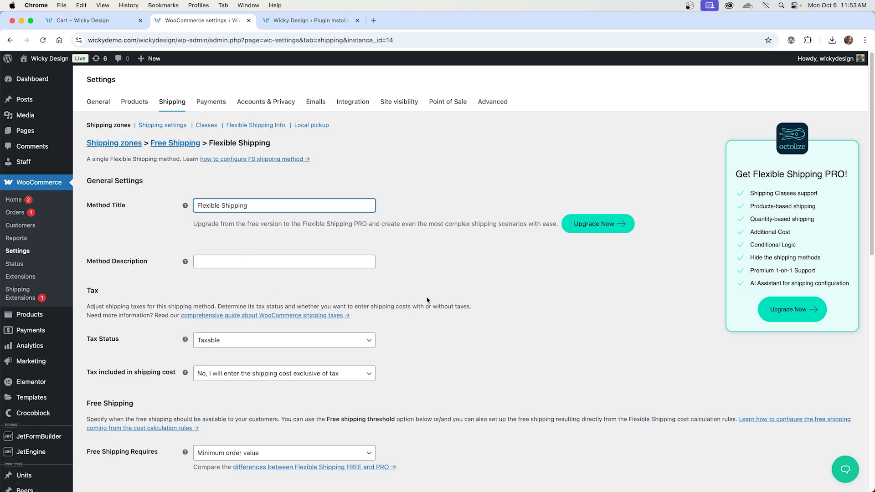
Set the first shipping cost rule to charge $10 when the price is from 0 to 50
{"action": "scroll", "coordinate": [427, 300], "scroll_direction": "down", "scroll_amount": 6}
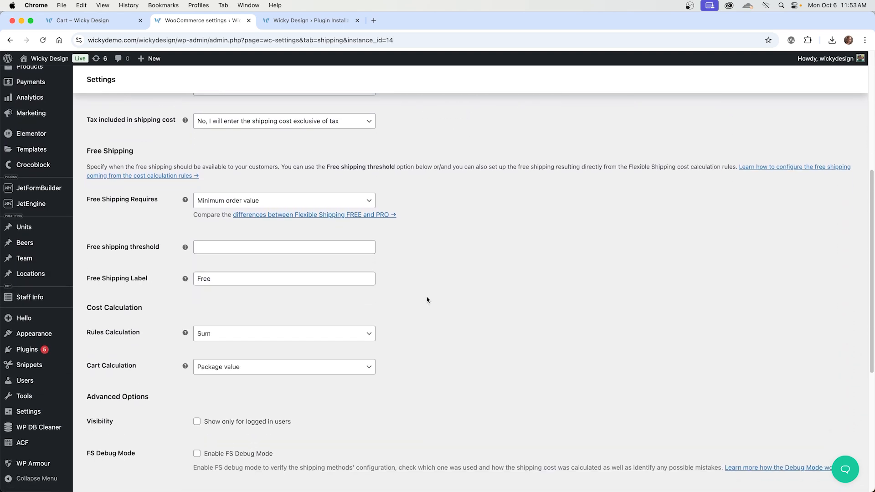
{"action": "scroll", "coordinate": [428, 300], "scroll_direction": "down", "scroll_amount": 6}
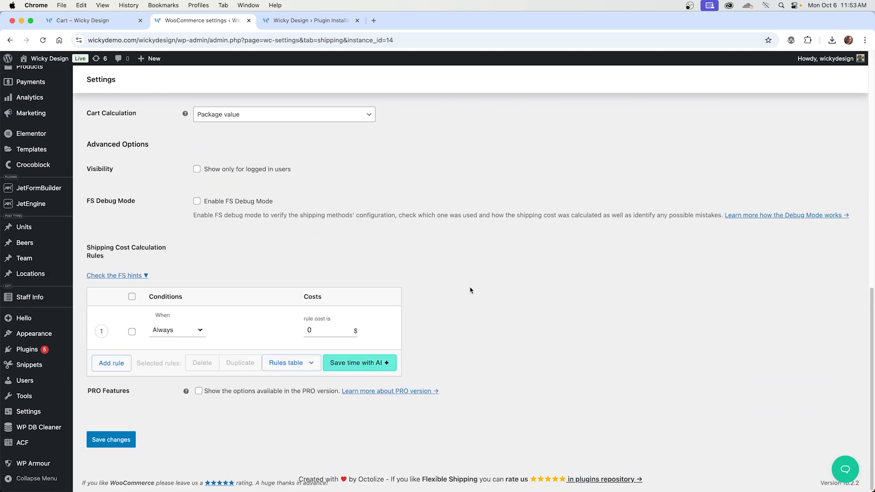
{"action": "left_click", "coordinate": [170, 332]}
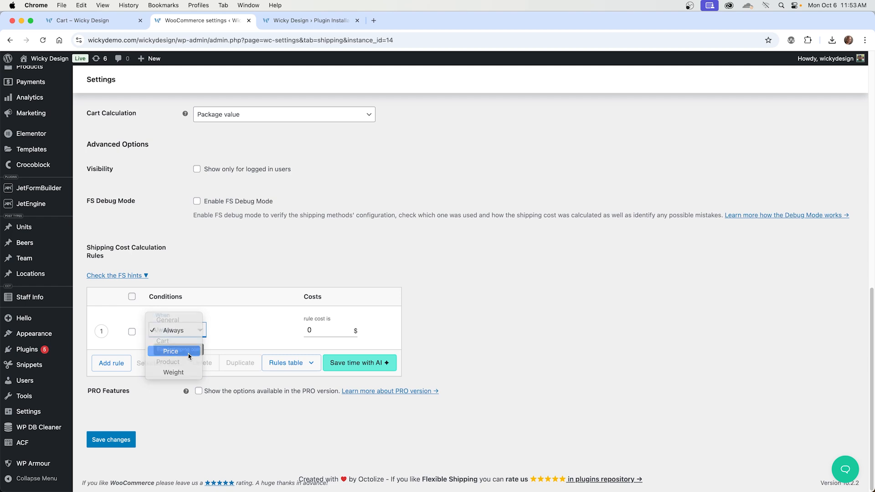
{"action": "left_click", "coordinate": [173, 352]}
{"action": "left_click", "coordinate": [215, 329]}
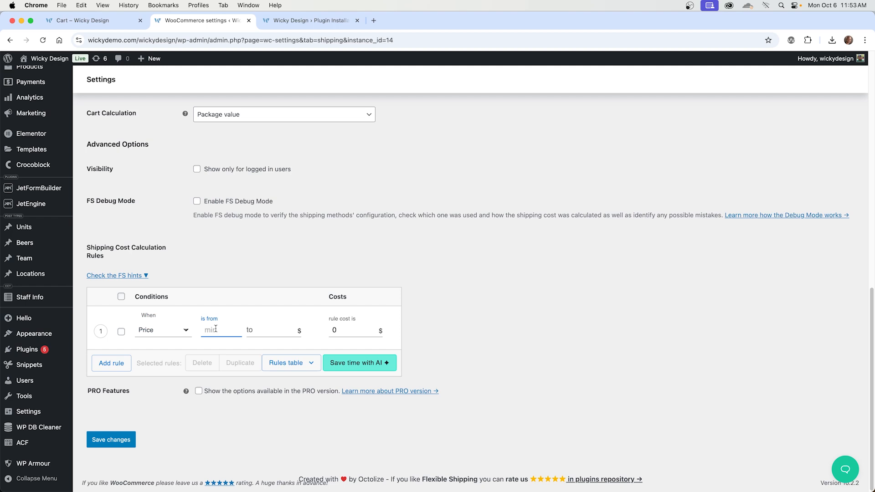
{"action": "type", "text": "0"}
{"action": "left_click", "coordinate": [258, 330]}
{"action": "type", "text": "50"}
{"action": "left_click", "coordinate": [349, 332]}
{"action": "type", "text": "1"}
Add a second shipping cost rule charging $5 when the price is from 51 to 100
{"action": "left_click", "coordinate": [113, 363]}
{"action": "left_click", "coordinate": [158, 374]}
{"action": "left_click", "coordinate": [167, 394]}
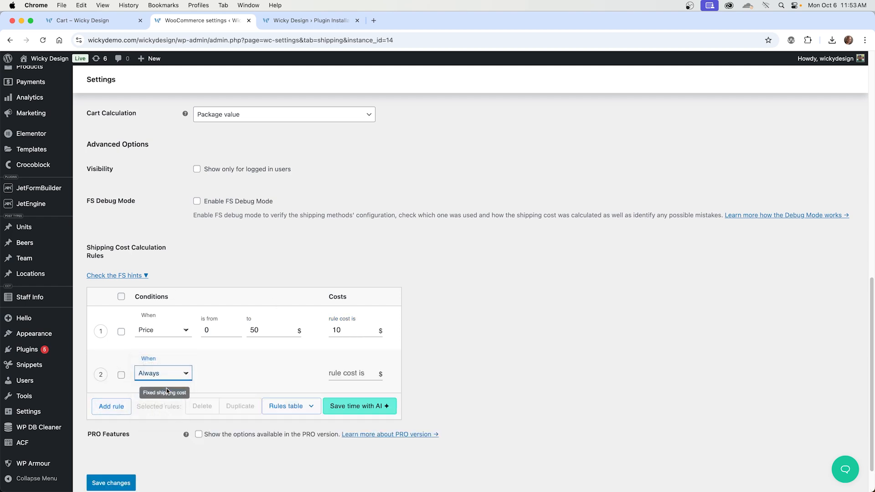
{"action": "left_click", "coordinate": [207, 374]}
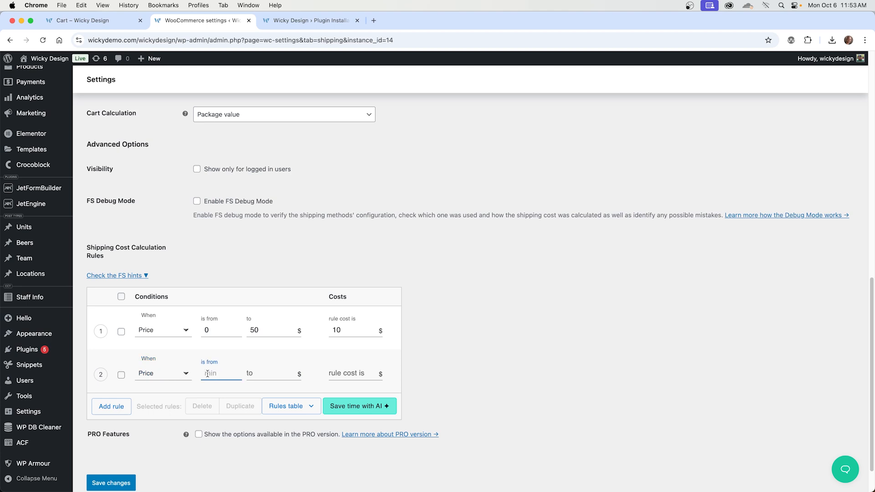
{"action": "type", "text": "51"}
{"action": "key", "text": "Tab"}
{"action": "type", "text": "1"}
{"action": "left_click", "coordinate": [361, 374]}
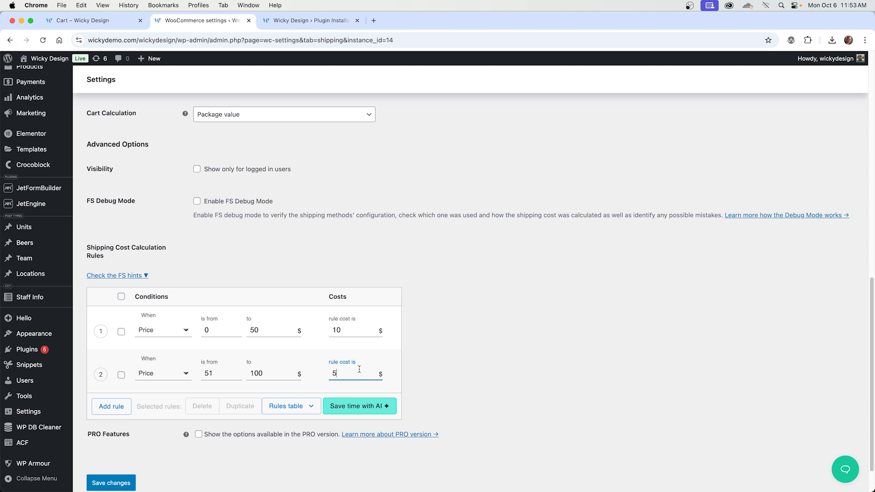
Add a third rule costing $0 when the price is from 101 with no maximum, and save the method's settings
{"action": "left_click", "coordinate": [111, 406]}
{"action": "left_click", "coordinate": [159, 417]}
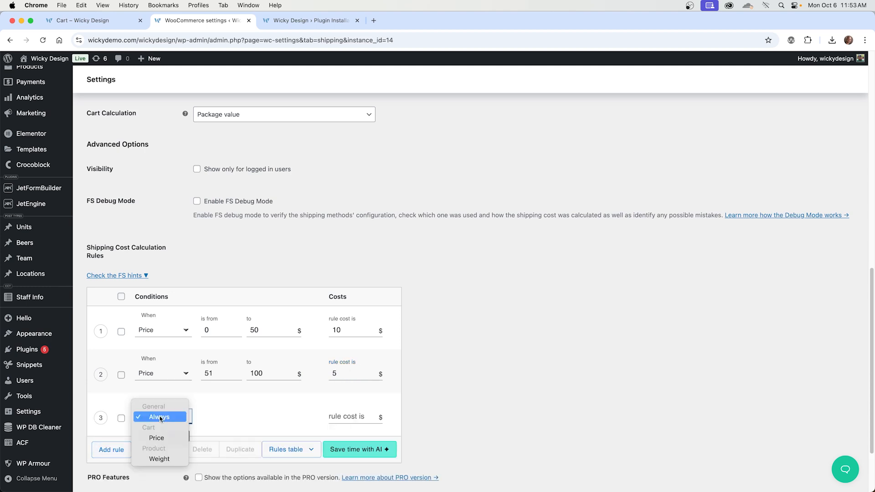
{"action": "left_click", "coordinate": [156, 438]}
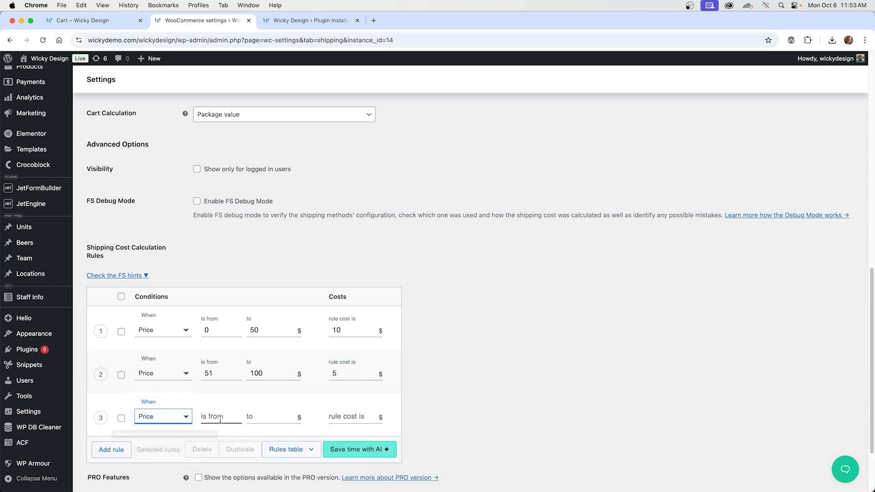
{"action": "left_click", "coordinate": [221, 417]}
{"action": "type", "text": "101"}
{"action": "key", "text": "Tab"}
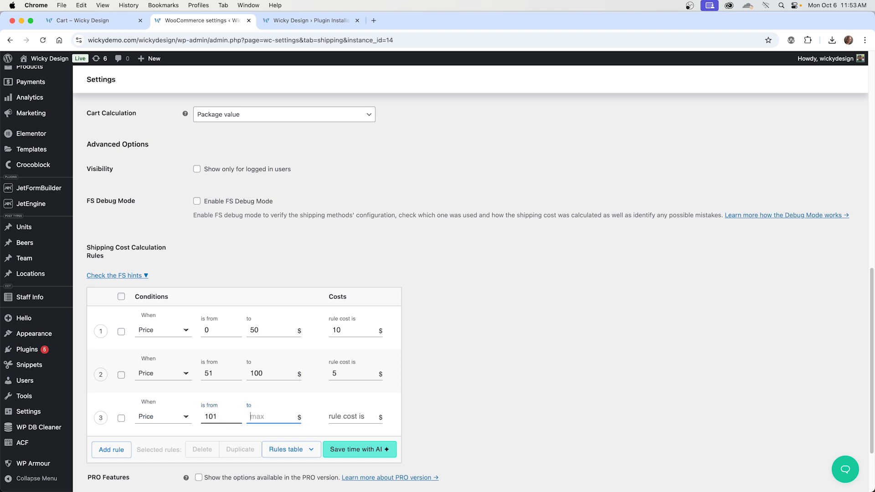
{"action": "key", "text": "Tab"}
{"action": "scroll", "coordinate": [449, 306], "scroll_direction": "down", "scroll_amount": 3}
{"action": "left_click", "coordinate": [120, 463]}
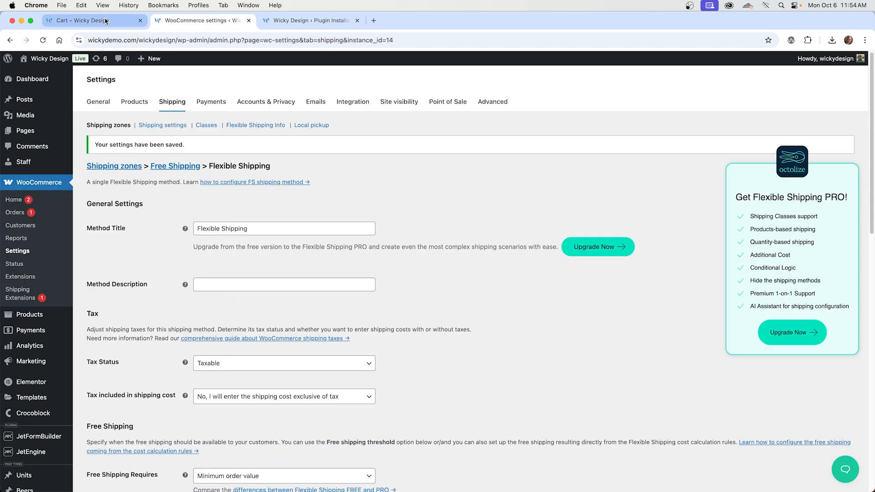
Reload the cart, update the Shoes quantity to 1, and check the Flexible Shipping rate
{"action": "left_click", "coordinate": [86, 20]}
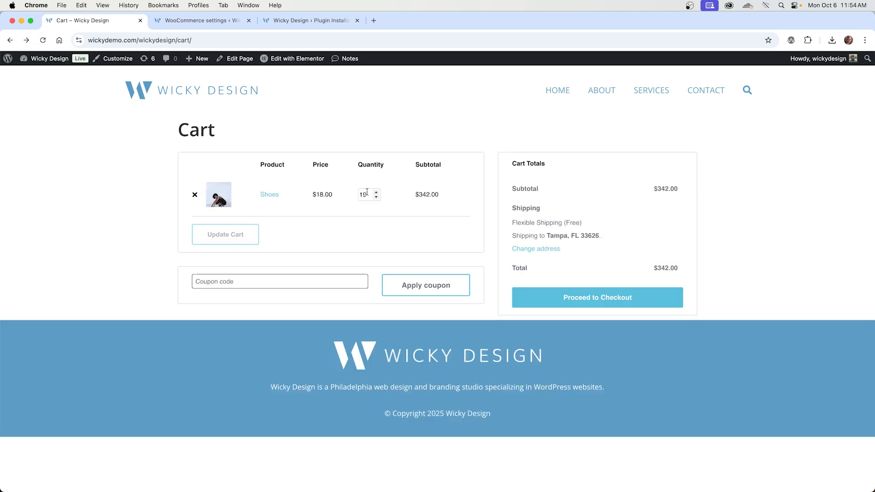
{"action": "left_click_drag", "start_coordinate": [368, 194], "coordinate": [352, 195]}
{"action": "type", "text": "1"}
{"action": "left_click", "coordinate": [224, 237]}
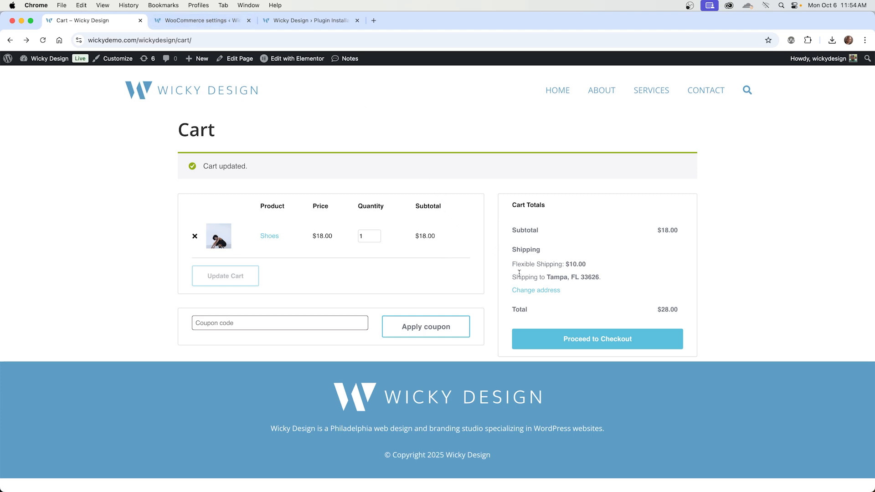
{"action": "left_click_drag", "start_coordinate": [521, 265], "coordinate": [542, 264]}
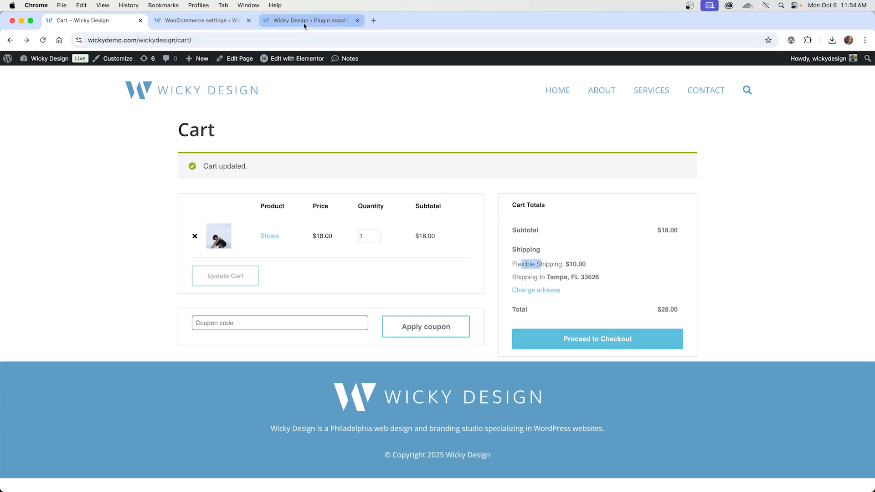
Change the Flexible Shipping method's title to Shipping and save the changes
{"action": "left_click", "coordinate": [213, 22]}
{"action": "left_click", "coordinate": [239, 229]}
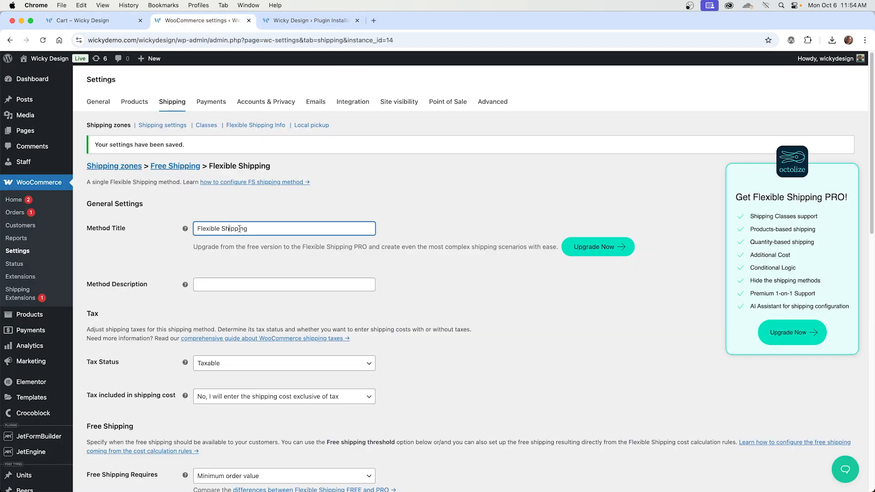
{"action": "left_click_drag", "start_coordinate": [258, 228], "coordinate": [194, 230]}
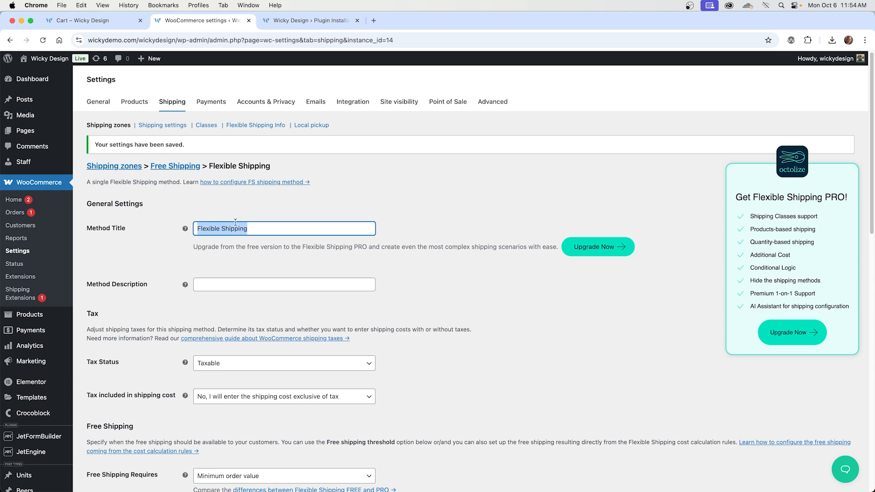
{"action": "type", "text": "Sh"}
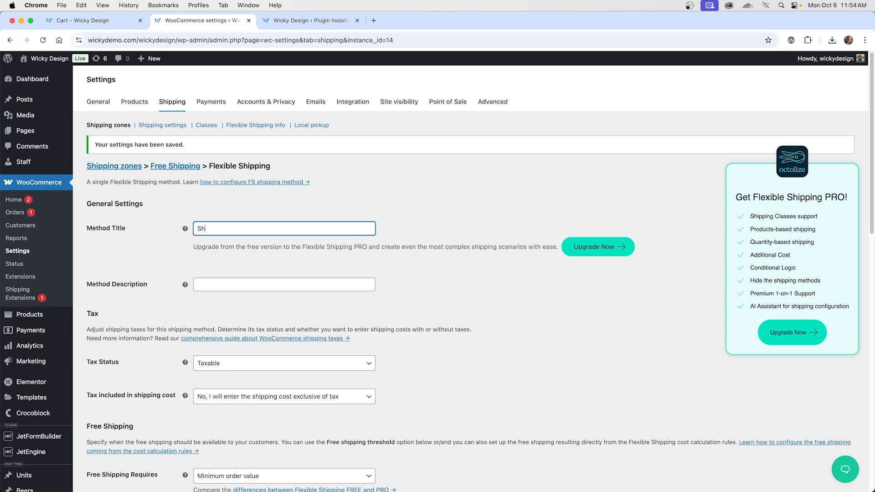
{"action": "scroll", "coordinate": [155, 282], "scroll_direction": "down", "scroll_amount": 15}
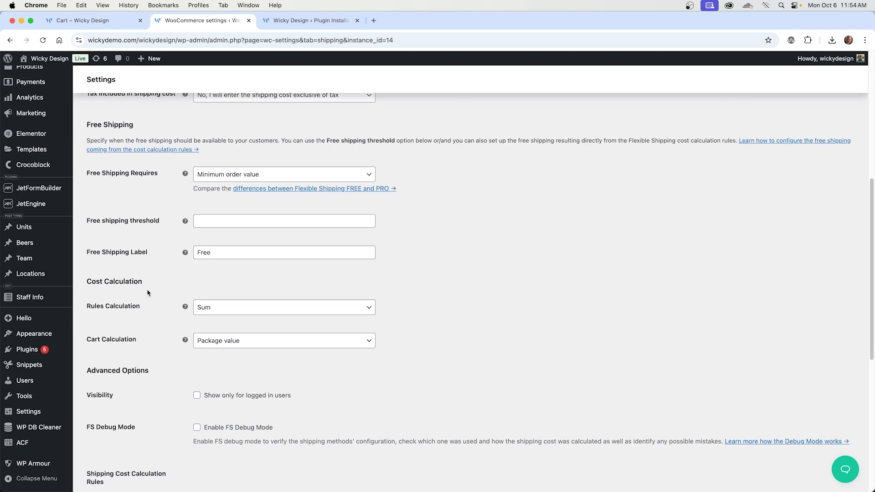
{"action": "left_click", "coordinate": [112, 441]}
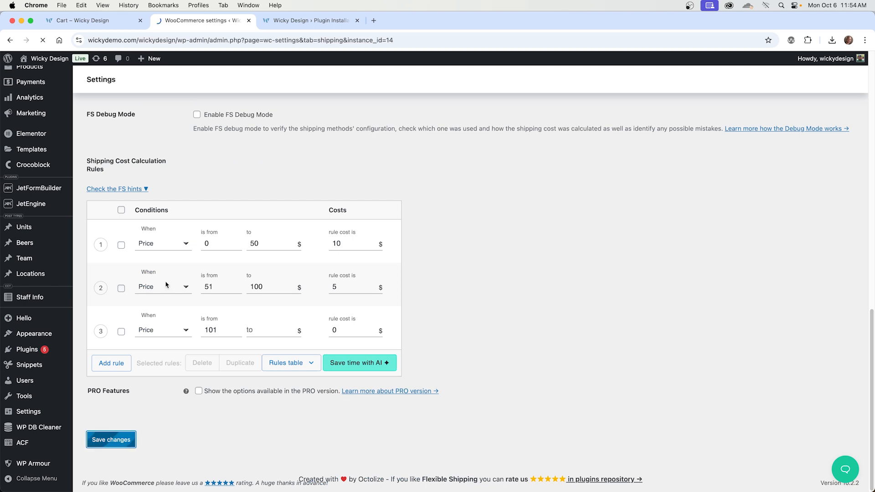
Reload the cart page and compare its shipping label with the method title in the WooCommerce settings
{"action": "left_click", "coordinate": [82, 20]}
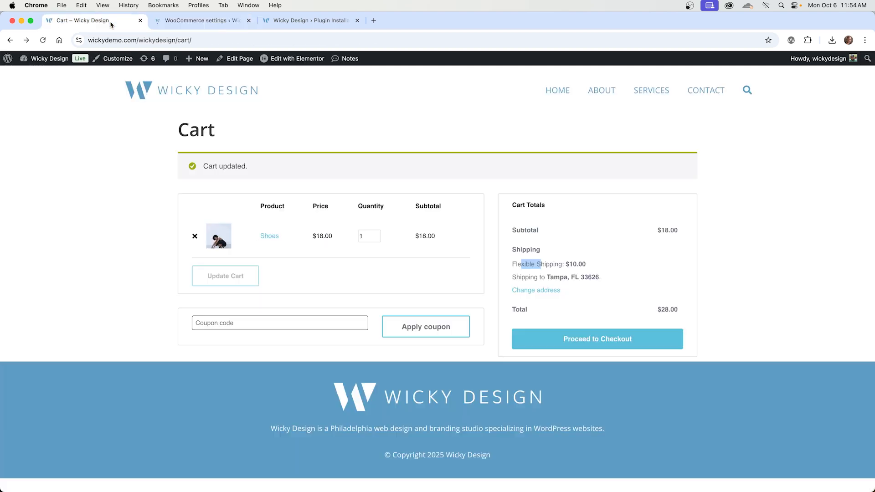
{"action": "left_click", "coordinate": [39, 45]}
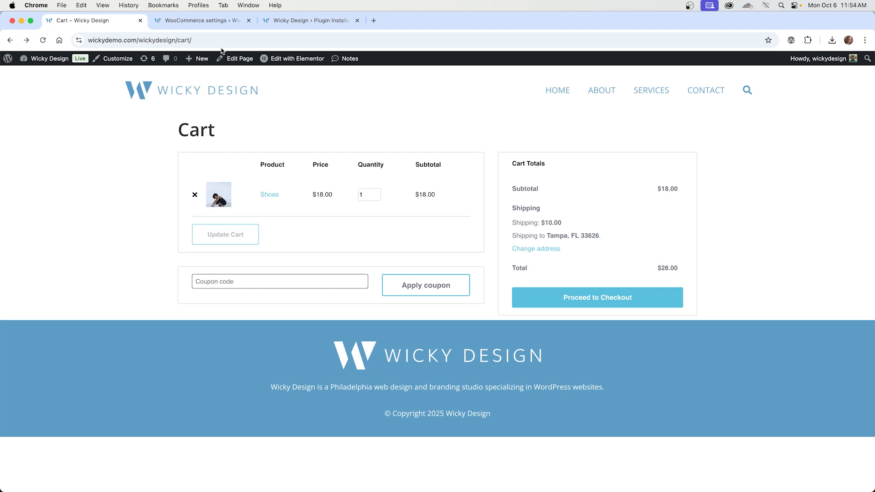
{"action": "left_click", "coordinate": [221, 23]}
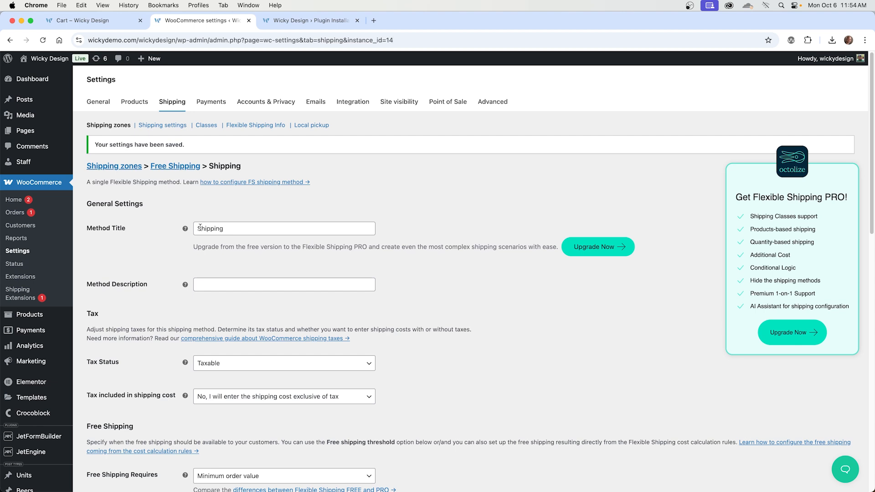
Return to the cart and update it with a Shoes quantity of 5
{"action": "left_click", "coordinate": [86, 22]}
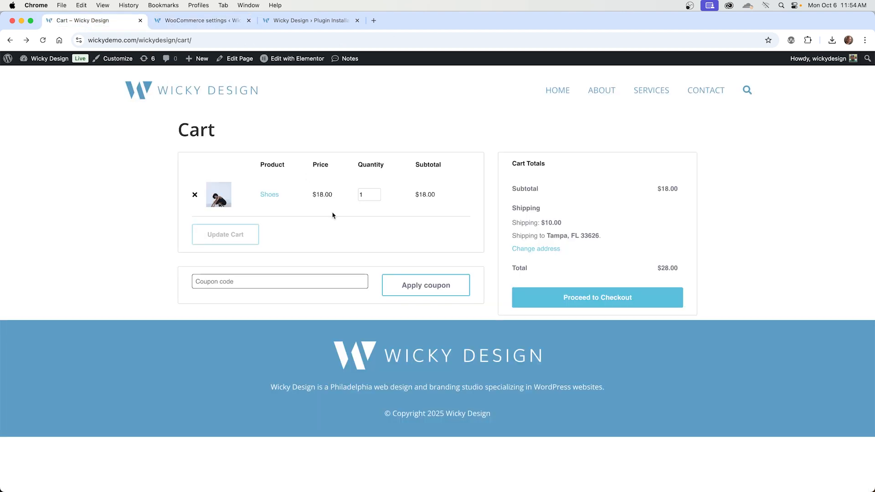
{"action": "double_click", "coordinate": [364, 195]}
{"action": "type", "text": "5"}
{"action": "left_click", "coordinate": [245, 233]}
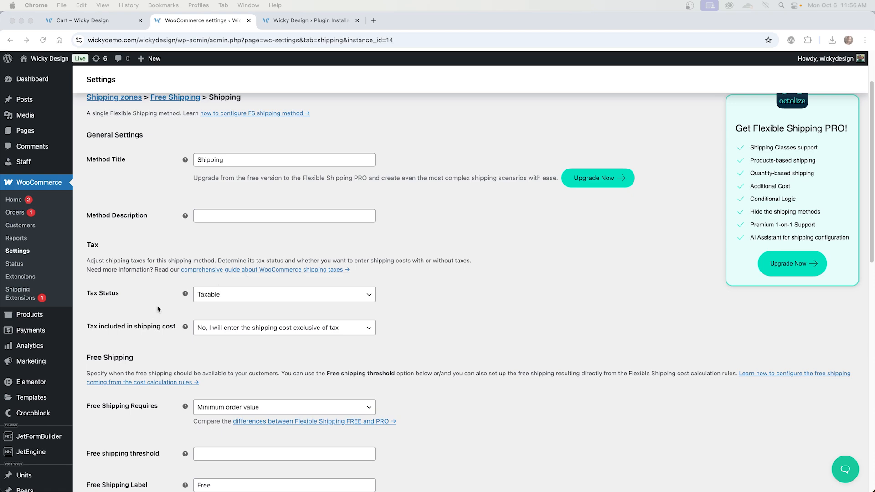
Compare the text in parentheses after the cart's shipping name with the Free Shipping Label in the method settings
{"action": "scroll", "coordinate": [159, 310], "scroll_direction": "down", "scroll_amount": 3}
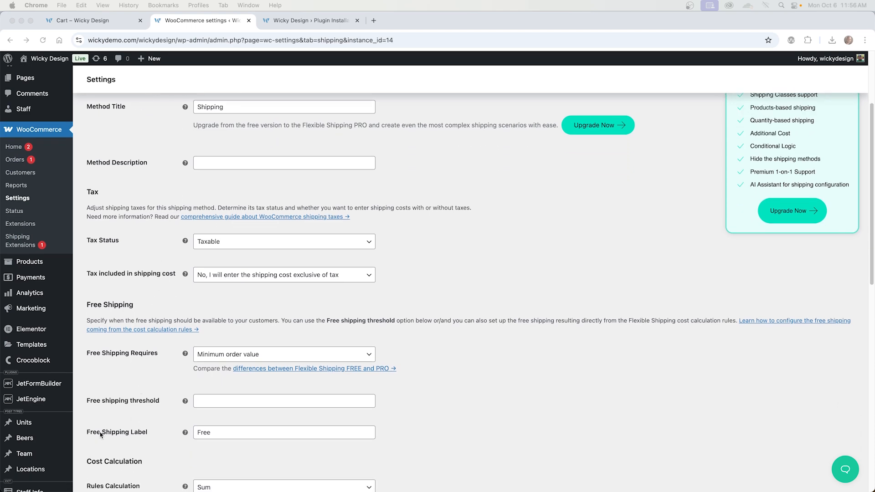
{"action": "left_click", "coordinate": [137, 435]}
{"action": "left_click", "coordinate": [135, 26]}
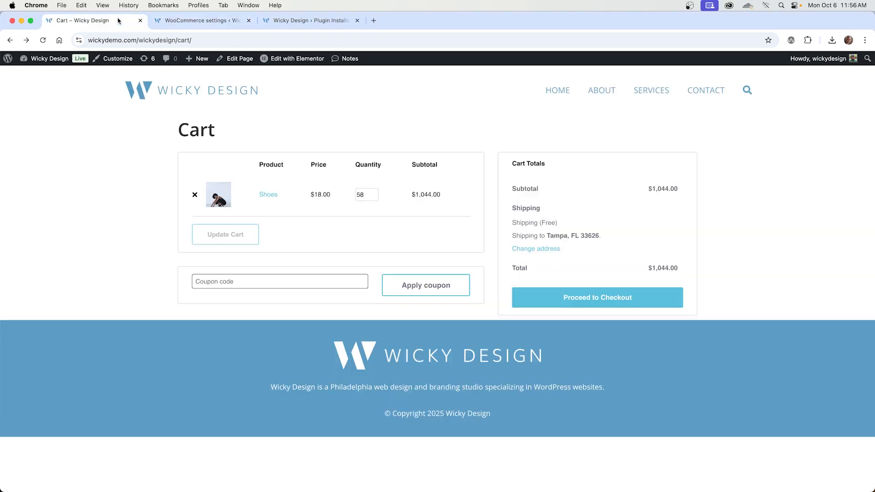
{"action": "left_click_drag", "start_coordinate": [541, 224], "coordinate": [557, 227]}
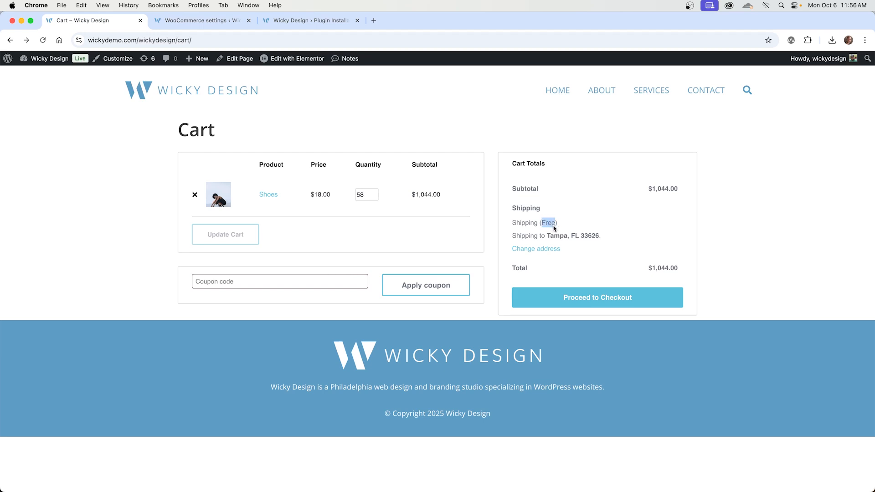
{"action": "left_click", "coordinate": [206, 26]}
{"action": "left_click", "coordinate": [244, 431]}
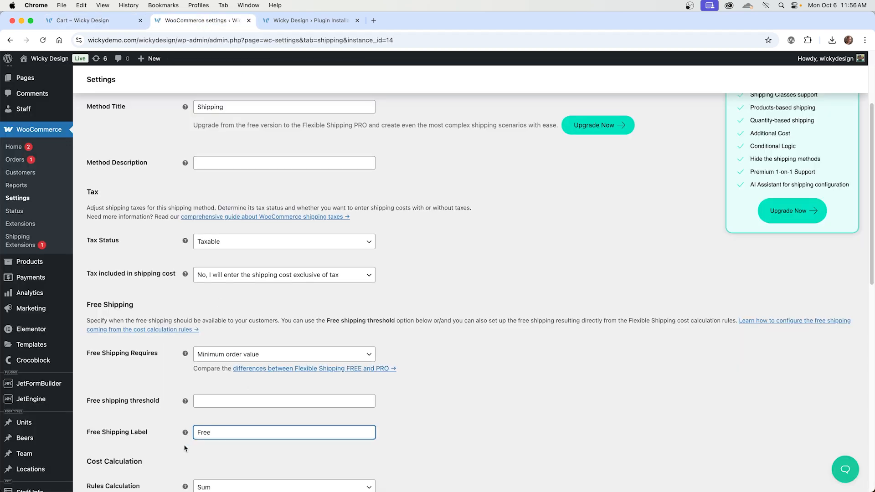
{"action": "left_click_drag", "start_coordinate": [222, 433], "coordinate": [197, 432]}
Compare the shipping name in the cart totals with the Method Title in the Flexible Shipping settings
{"action": "left_click", "coordinate": [92, 20]}
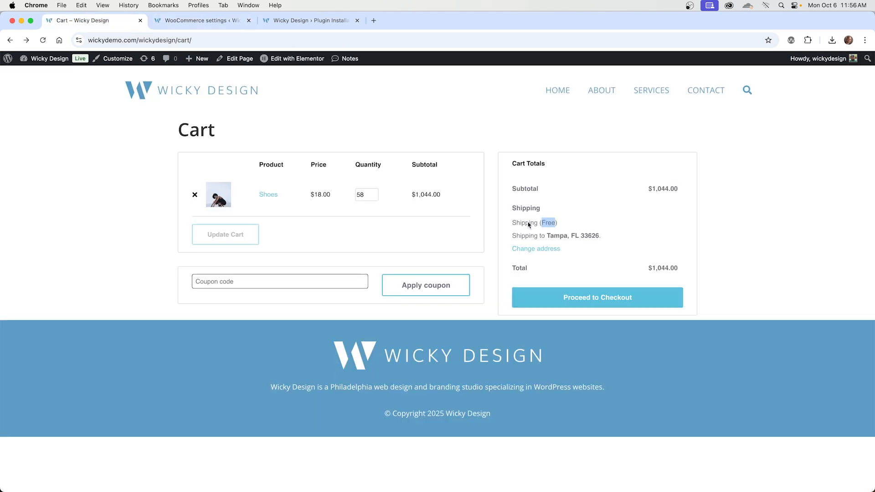
{"action": "left_click_drag", "start_coordinate": [538, 226], "coordinate": [513, 225]}
{"action": "left_click", "coordinate": [191, 23]}
{"action": "scroll", "coordinate": [208, 137], "scroll_direction": "up", "scroll_amount": 1}
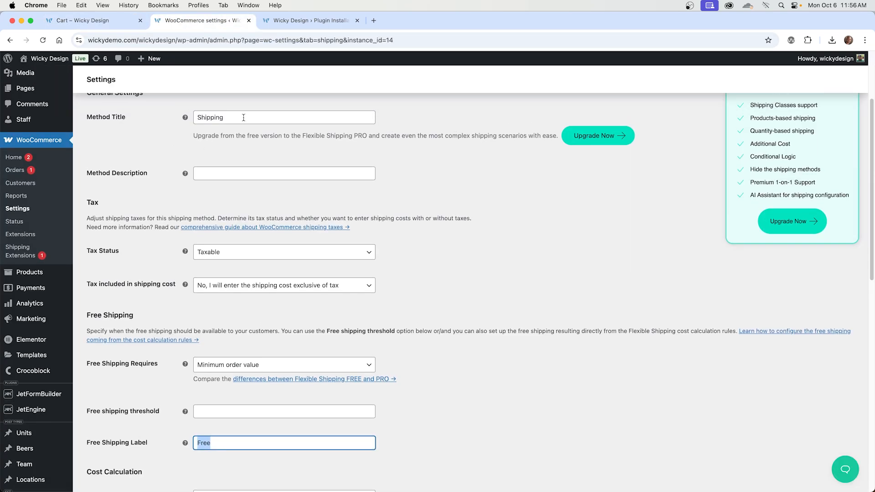
Set the Flexible Shipping method's free shipping threshold to 101 and save the changes
{"action": "scroll", "coordinate": [214, 192], "scroll_direction": "down", "scroll_amount": 5}
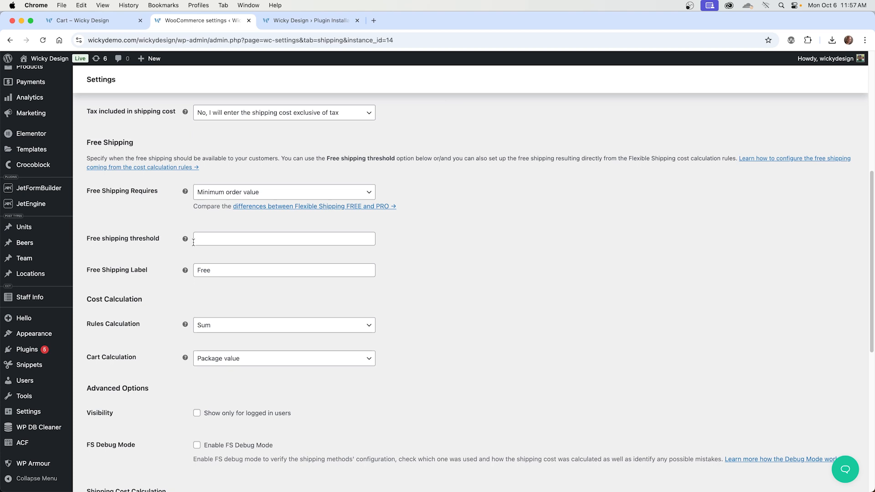
{"action": "left_click", "coordinate": [202, 239]}
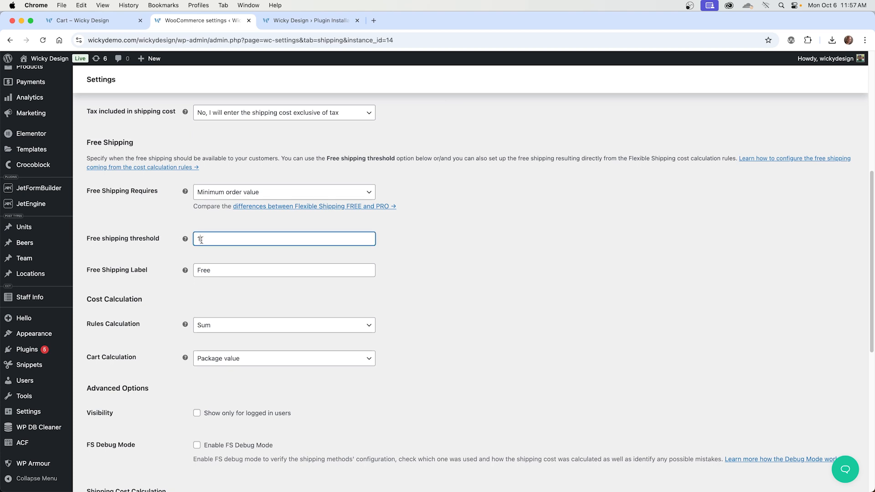
{"action": "scroll", "coordinate": [149, 276], "scroll_direction": "down", "scroll_amount": 10}
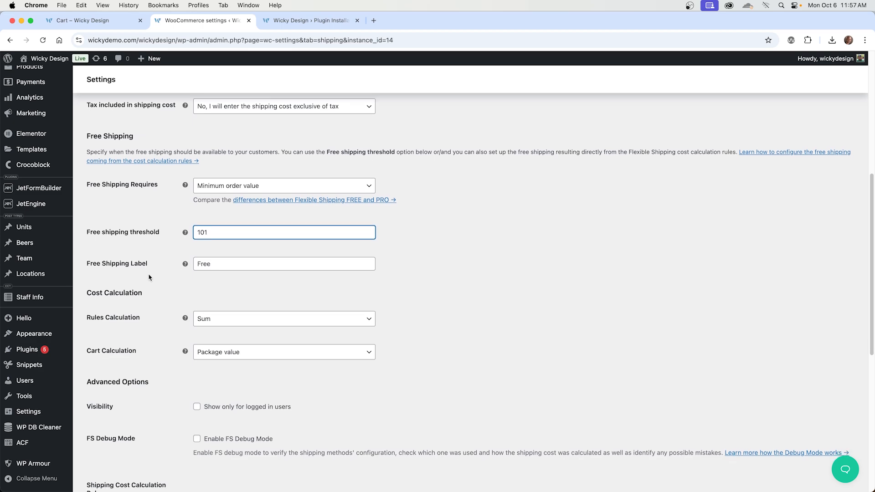
{"action": "left_click", "coordinate": [112, 440]}
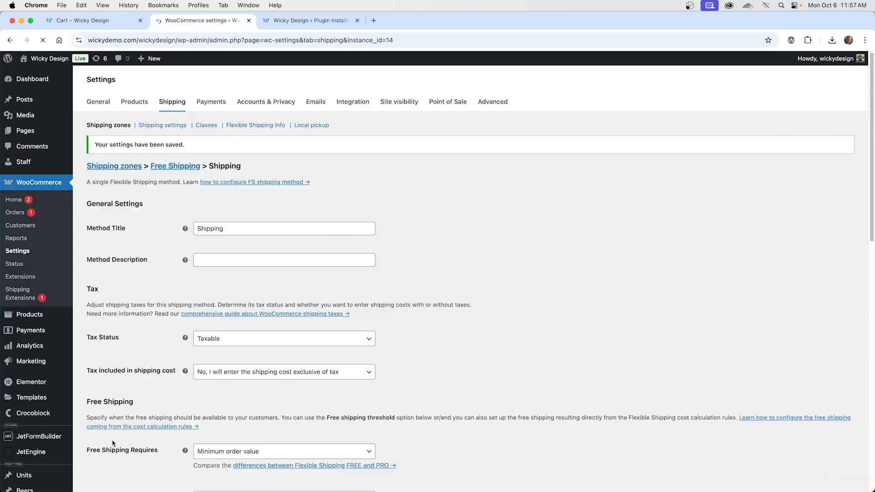
Enable the 'Left for free shipping' notice that displays the amount left for free shipping, and save the changes
{"action": "scroll", "coordinate": [146, 287], "scroll_direction": "down", "scroll_amount": 6}
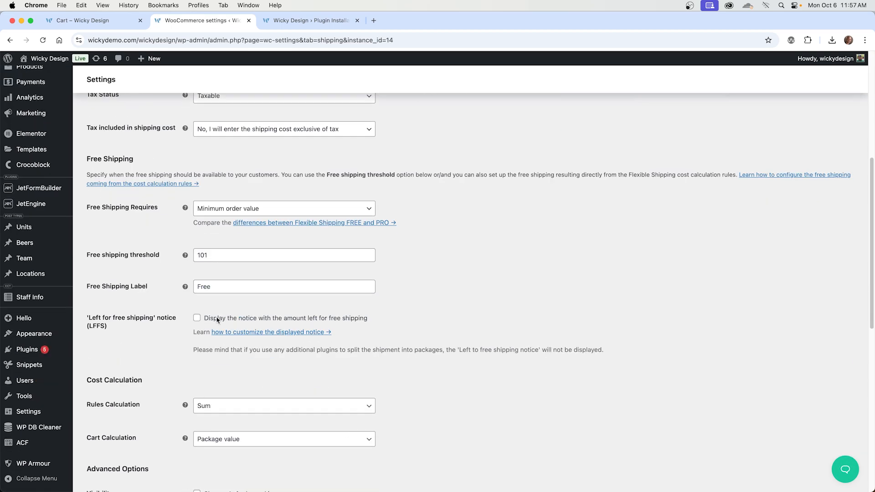
{"action": "left_click", "coordinate": [244, 322]}
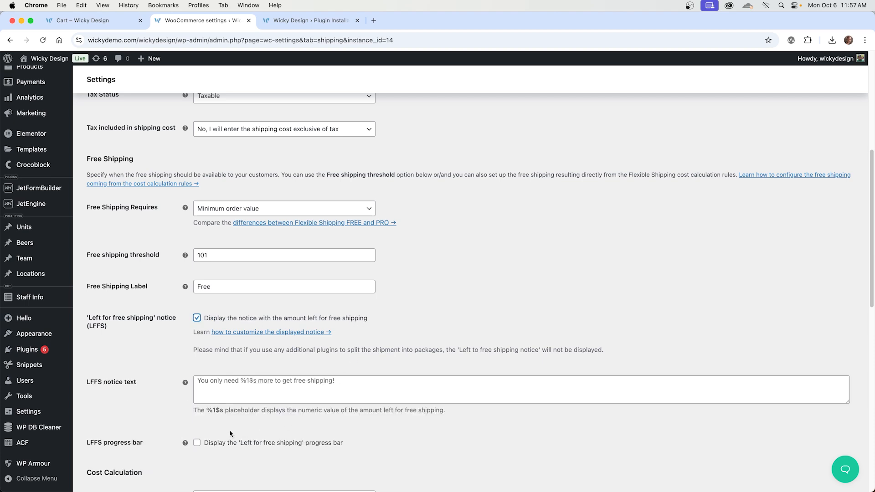
{"action": "scroll", "coordinate": [215, 411], "scroll_direction": "down", "scroll_amount": 2}
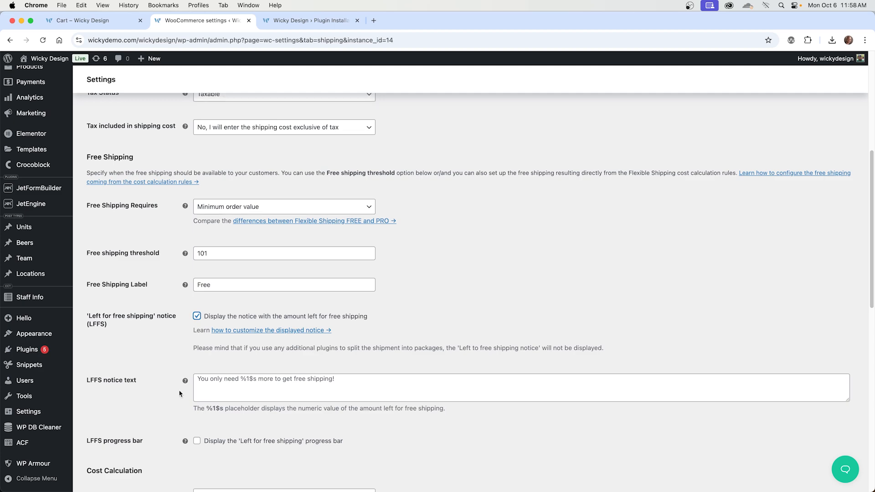
{"action": "scroll", "coordinate": [167, 380], "scroll_direction": "down", "scroll_amount": 15}
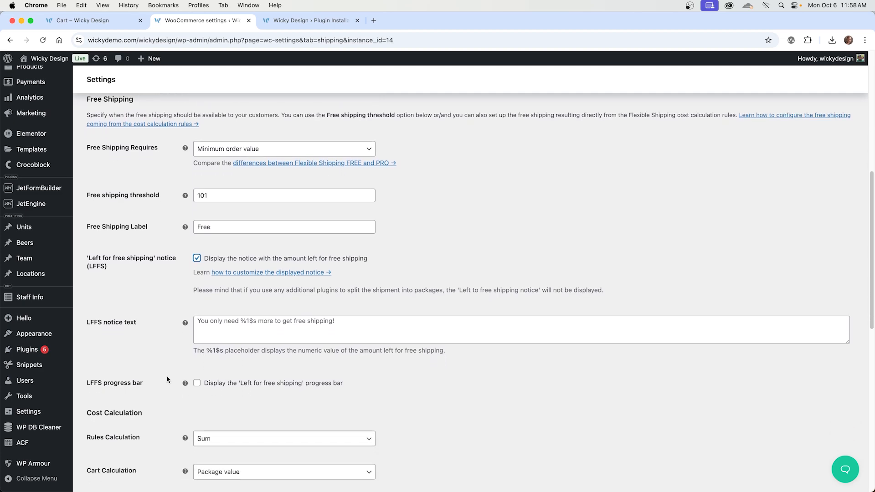
{"action": "left_click", "coordinate": [122, 439]}
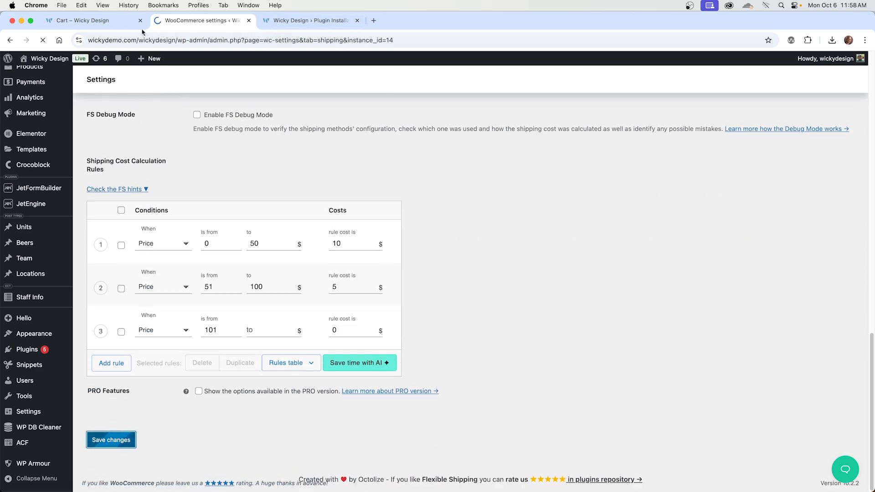
Reload the cart, update the Shoes quantity to 4, and check the notice about the amount left for free shipping
{"action": "left_click", "coordinate": [82, 20]}
{"action": "left_click", "coordinate": [44, 40]}
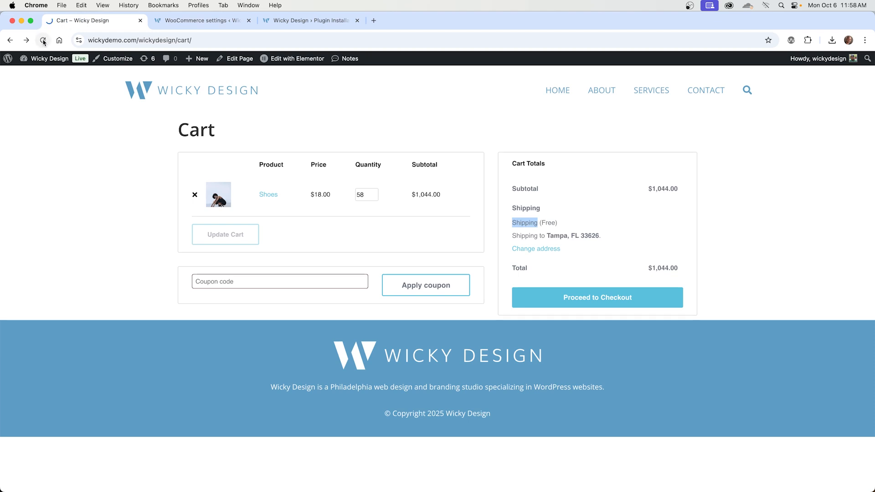
{"action": "double_click", "coordinate": [366, 195]}
{"action": "type", "text": "4"}
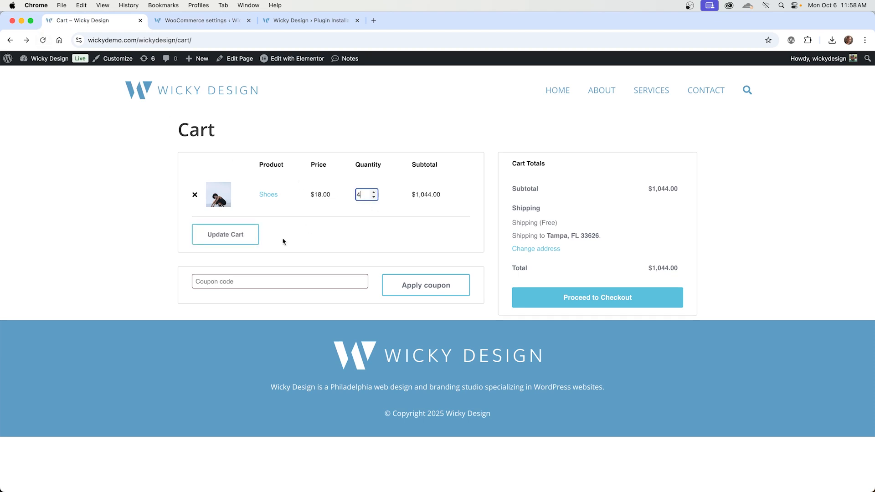
{"action": "left_click", "coordinate": [219, 239]}
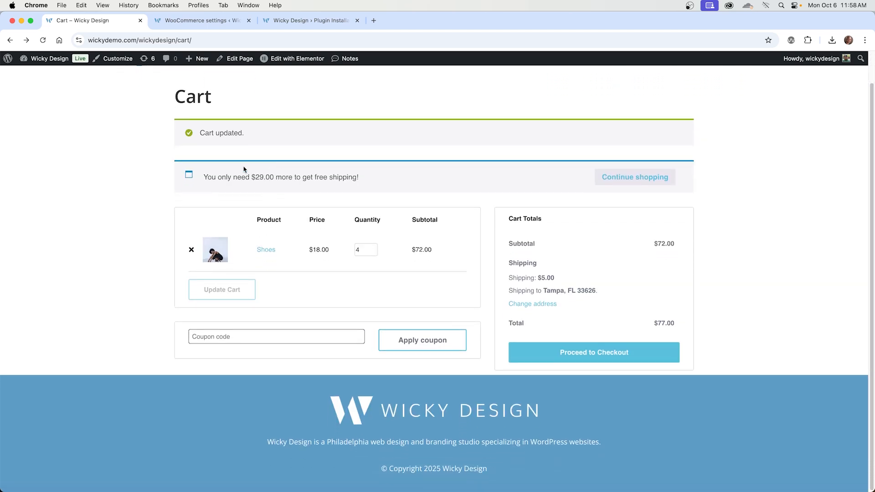
{"action": "left_click_drag", "start_coordinate": [264, 177], "coordinate": [378, 186]}
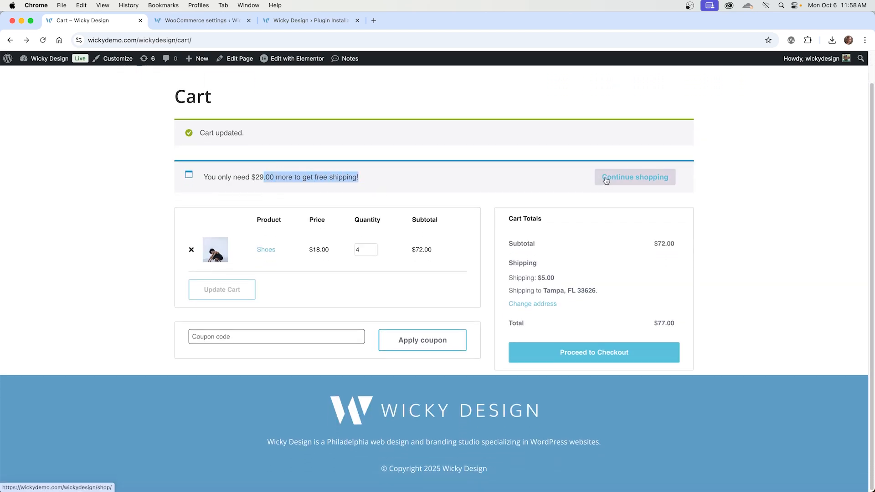
Return to the Flexible Shipping method settings and review the LFFS notice text field
{"action": "left_click", "coordinate": [196, 25]}
{"action": "scroll", "coordinate": [214, 319], "scroll_direction": "down", "scroll_amount": 5}
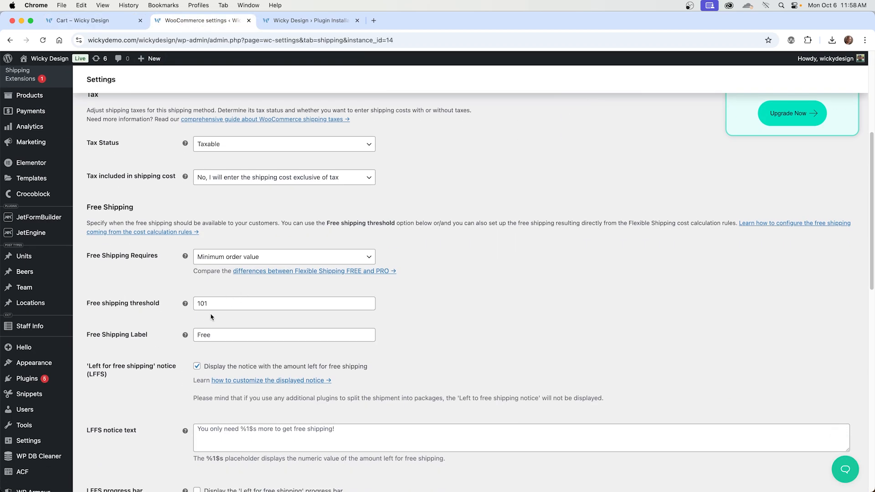
{"action": "scroll", "coordinate": [214, 319], "scroll_direction": "down", "scroll_amount": 3}
{"action": "left_click", "coordinate": [245, 362]}
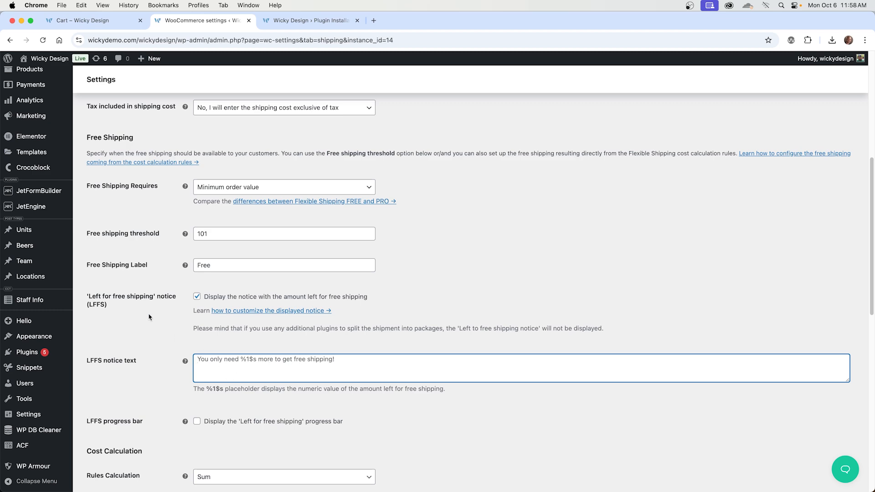
{"action": "scroll", "coordinate": [149, 318], "scroll_direction": "down", "scroll_amount": 1}
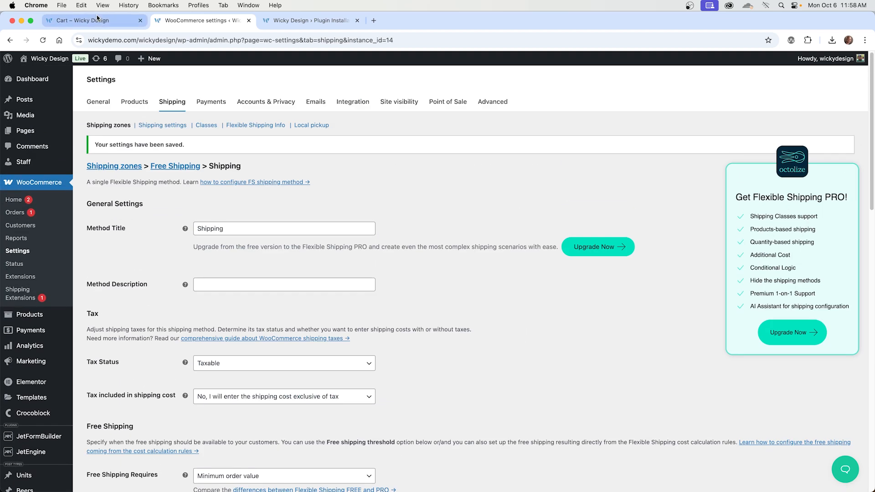
Go back to the cart and check the shipping line in the cart totals
{"action": "left_click", "coordinate": [97, 19]}
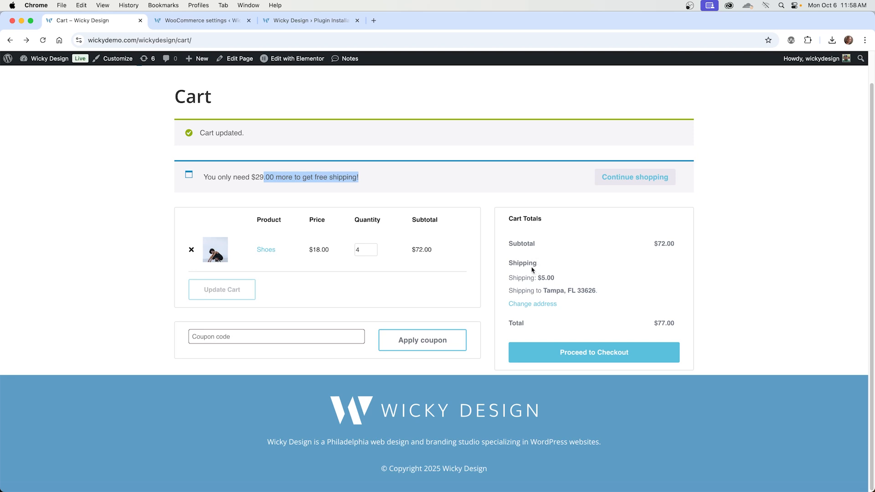
{"action": "left_click", "coordinate": [525, 279]}
{"action": "left_click_drag", "start_coordinate": [536, 279], "coordinate": [511, 282]}
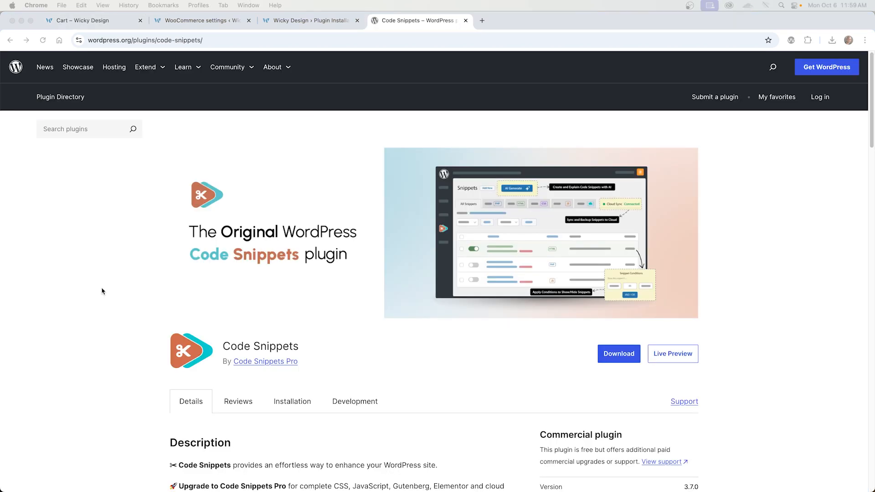
Look over the Code Snippets plugin page in the WordPress plugin directory
{"action": "scroll", "coordinate": [103, 294], "scroll_direction": "down", "scroll_amount": 3}
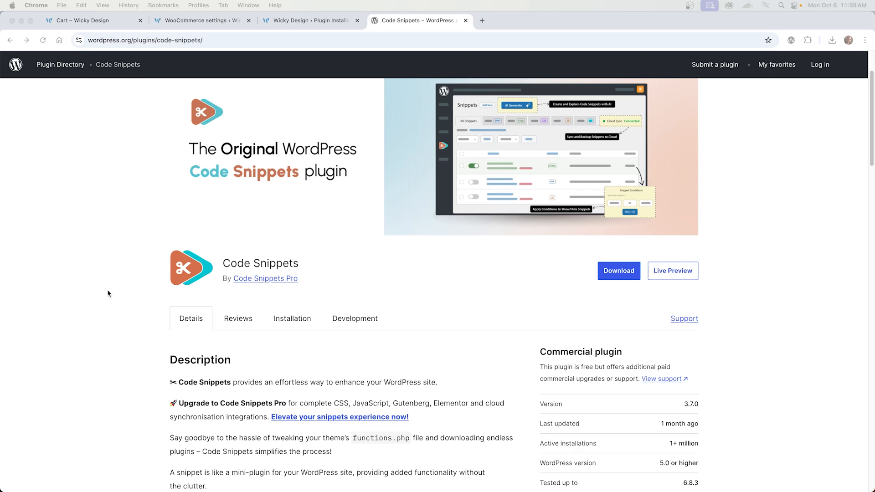
{"action": "scroll", "coordinate": [108, 293], "scroll_direction": "up", "scroll_amount": 3}
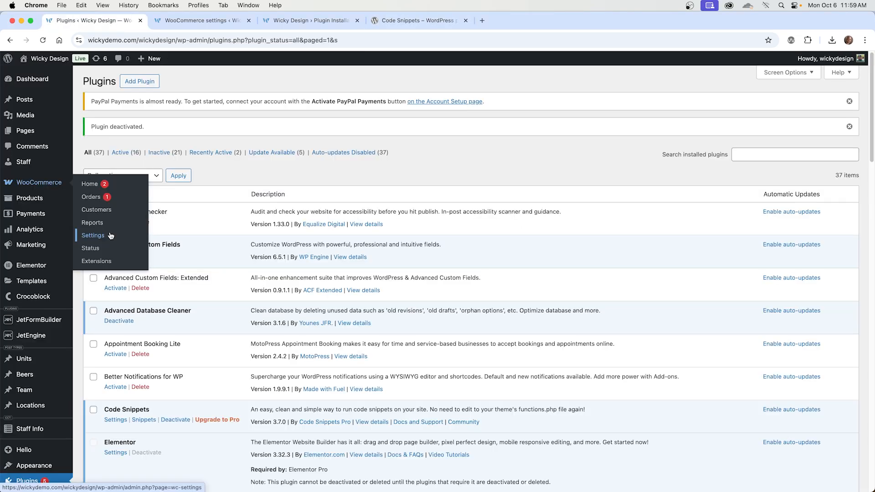
Open the WooCommerce shipping settings and delete the Free Shipping zone
{"action": "left_click", "coordinate": [111, 235]}
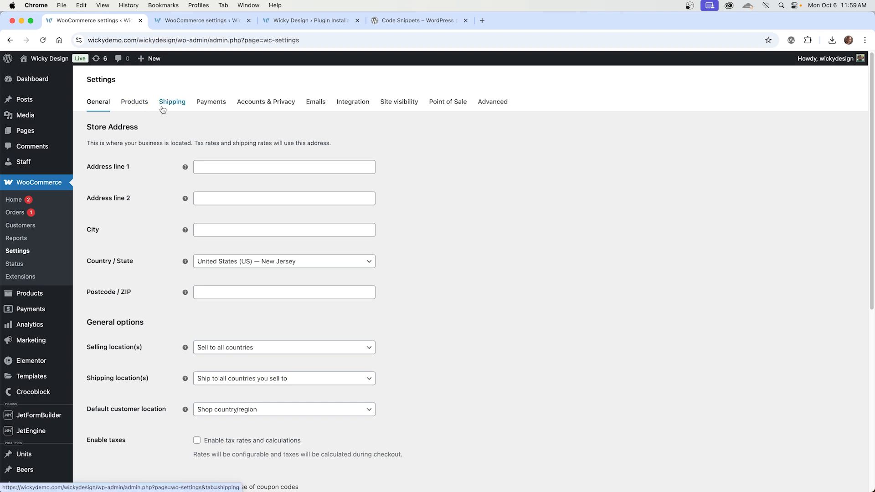
{"action": "left_click", "coordinate": [163, 109]}
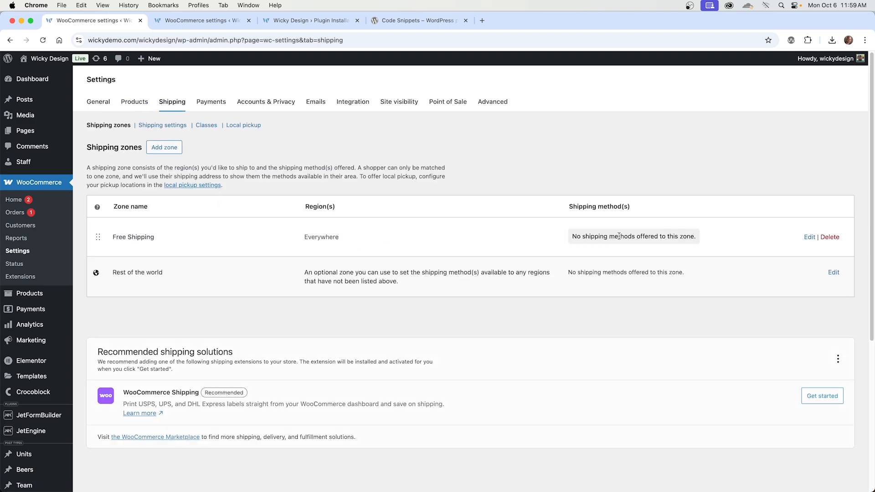
{"action": "left_click", "coordinate": [834, 239]}
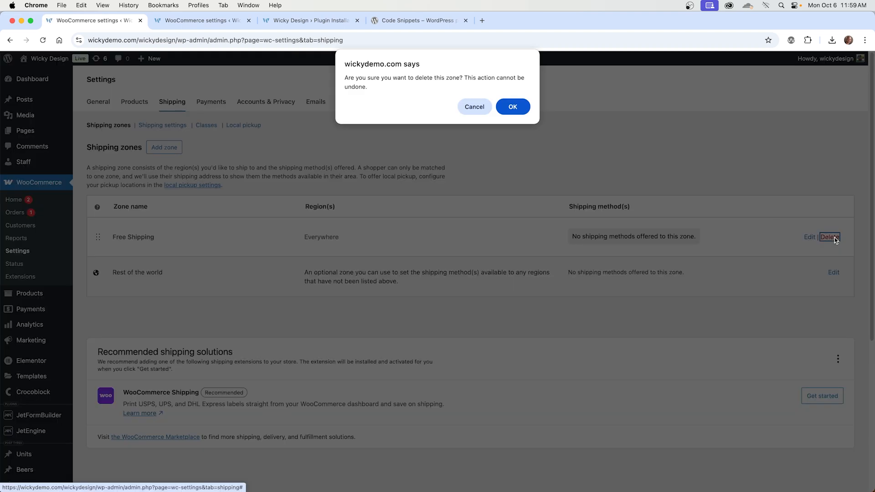
{"action": "left_click", "coordinate": [522, 107]}
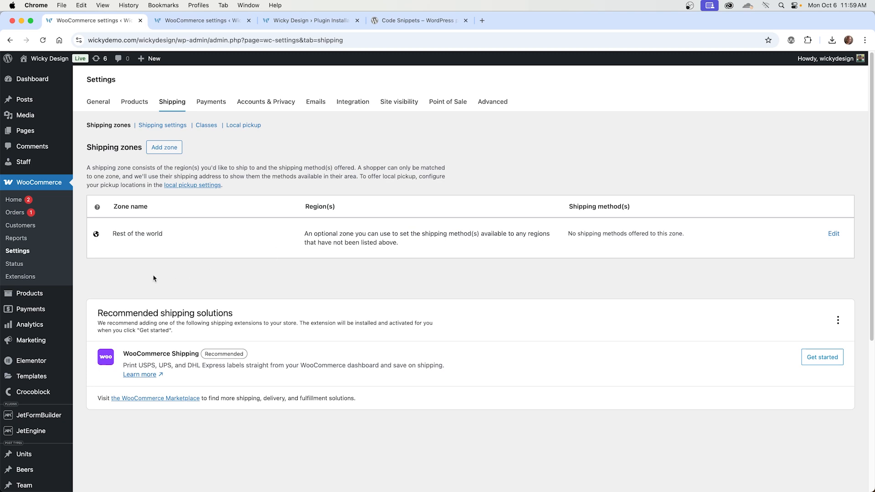
Open the list of all snippets in the WordPress admin and locate the Cart Shipping Rates snippet
{"action": "scroll", "coordinate": [33, 273], "scroll_direction": "down", "scroll_amount": 5}
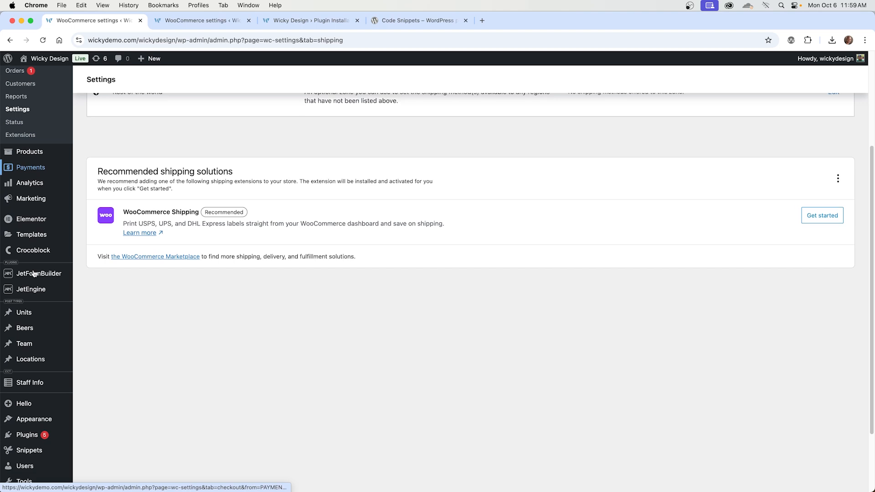
{"action": "mouse_move", "coordinate": [33, 273]}
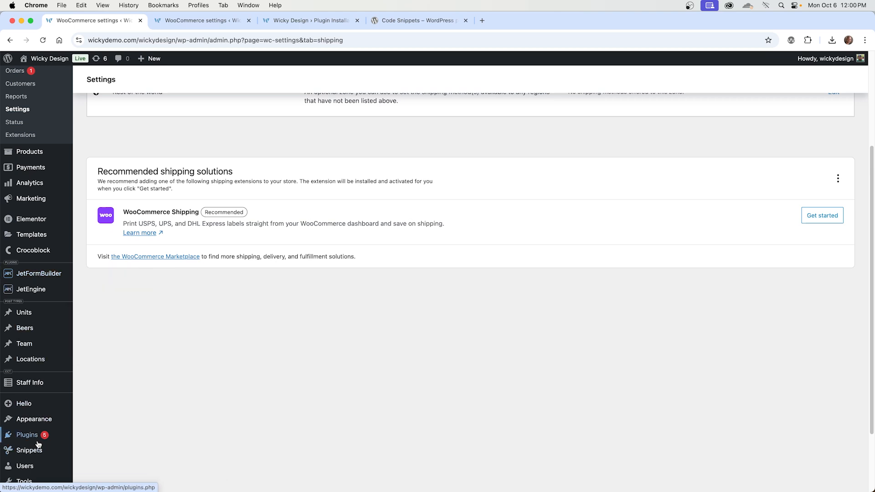
{"action": "mouse_move", "coordinate": [32, 443]}
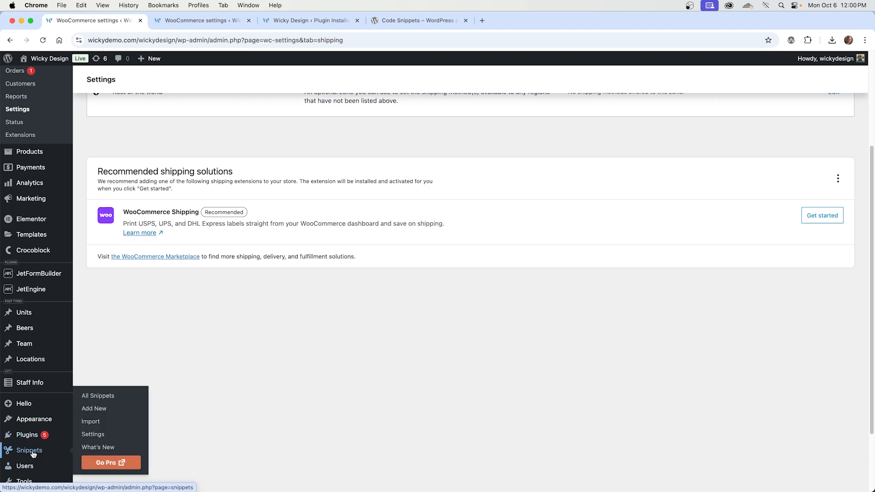
{"action": "left_click", "coordinate": [40, 453]}
{"action": "scroll", "coordinate": [221, 294], "scroll_direction": "down", "scroll_amount": 5}
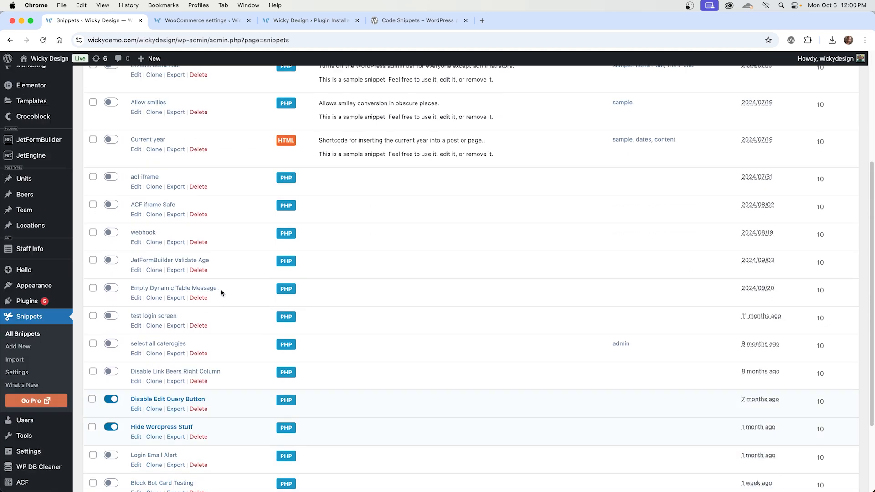
{"action": "scroll", "coordinate": [222, 293], "scroll_direction": "down", "scroll_amount": 3}
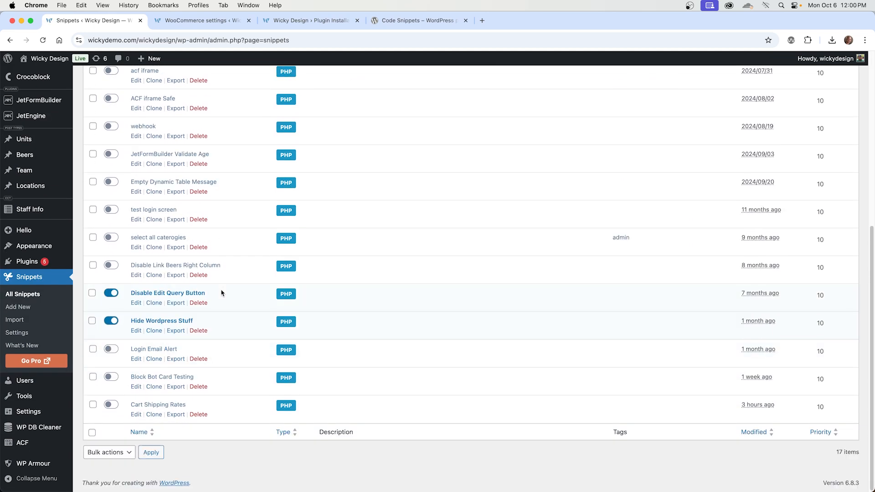
Open the Cart Shipping Rates snippet for editing, then save and activate it
{"action": "left_click", "coordinate": [153, 407]}
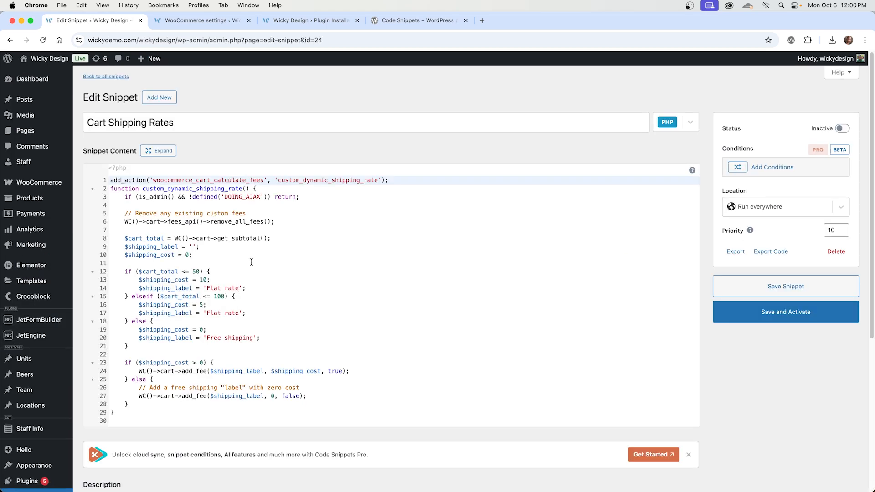
{"action": "left_click", "coordinate": [220, 297]}
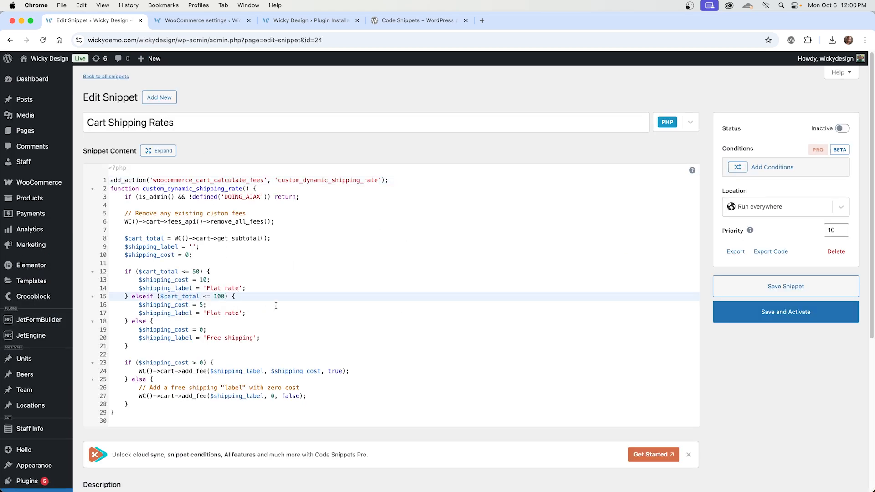
{"action": "left_click", "coordinate": [772, 319]}
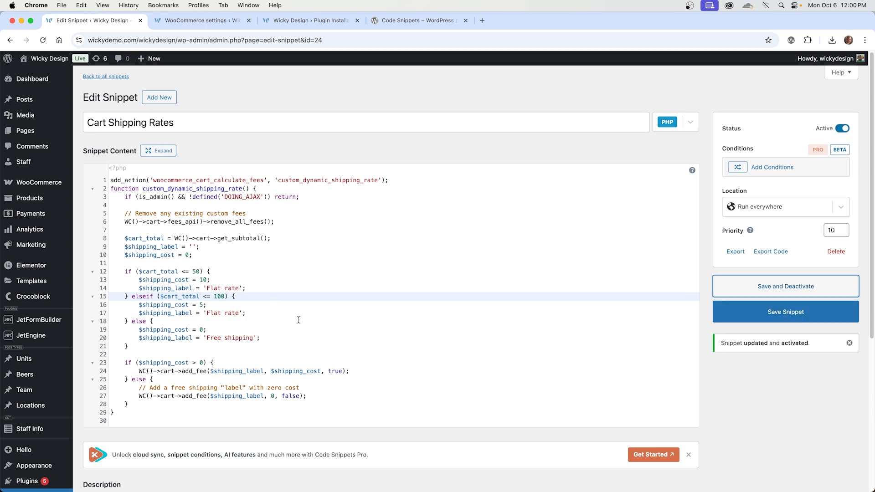
Examine the snippet's cart total thresholds and the shipping cost and label assigned to each tier
{"action": "left_click", "coordinate": [227, 264]}
{"action": "left_click", "coordinate": [198, 280]}
{"action": "left_click", "coordinate": [182, 272]}
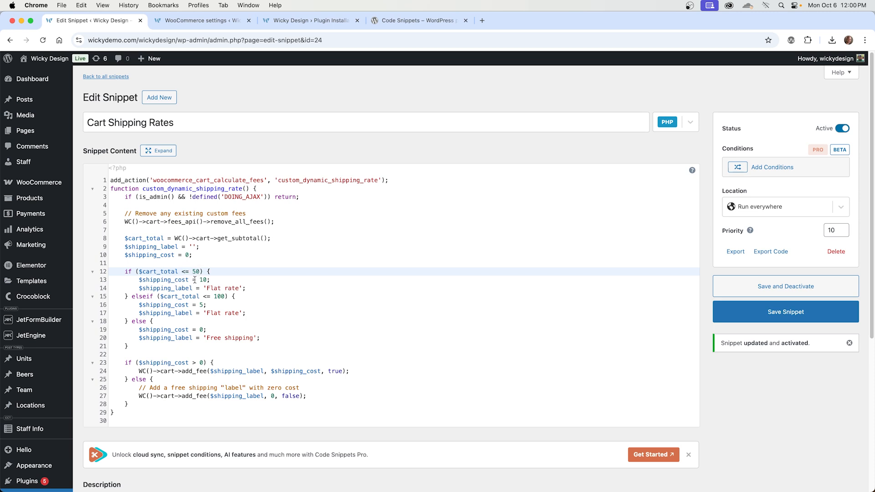
{"action": "left_click", "coordinate": [203, 280]}
{"action": "left_click", "coordinate": [220, 289]}
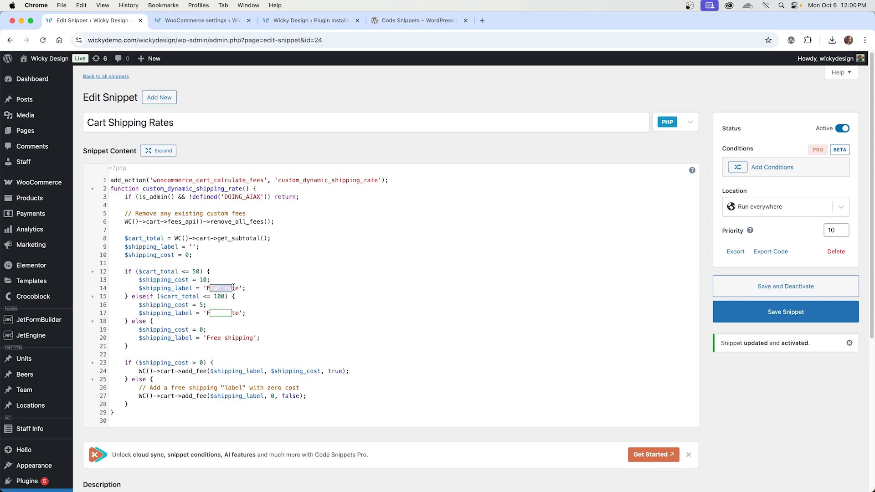
{"action": "left_click", "coordinate": [242, 296]}
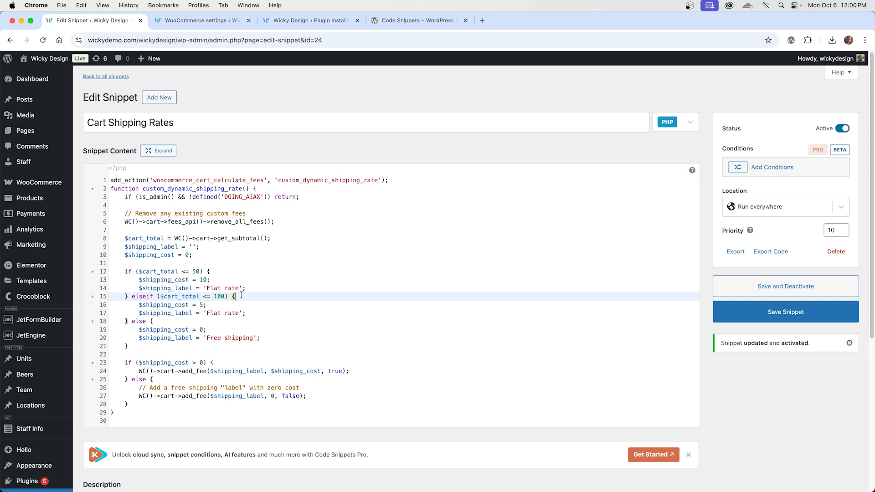
{"action": "left_click", "coordinate": [238, 288]}
{"action": "left_click_drag", "start_coordinate": [239, 289], "coordinate": [210, 287]}
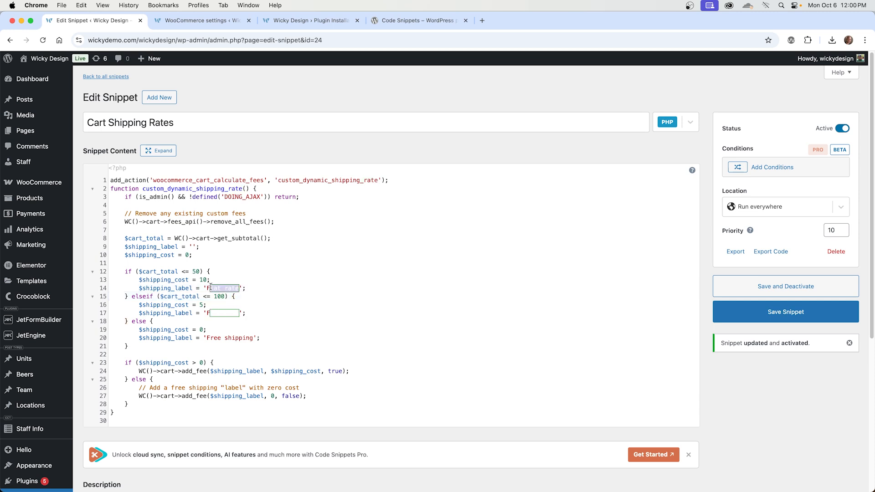
{"action": "left_click", "coordinate": [214, 287]}
{"action": "left_click", "coordinate": [220, 315]}
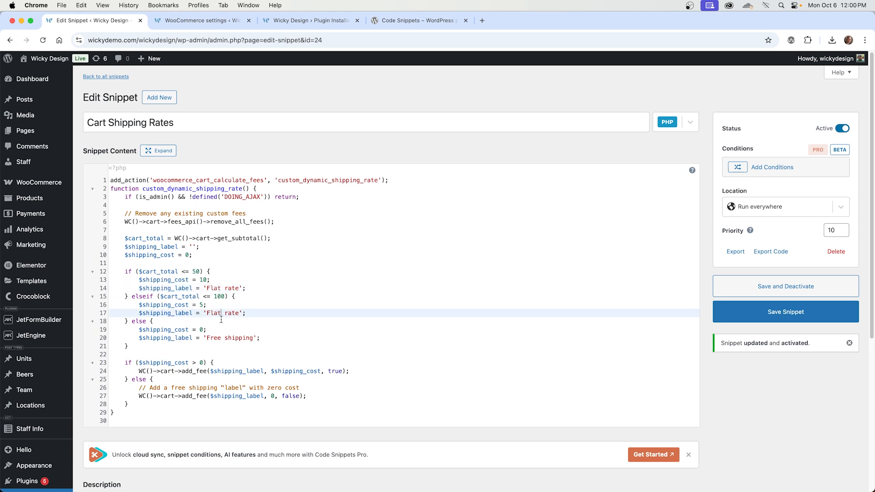
{"action": "left_click", "coordinate": [221, 338]}
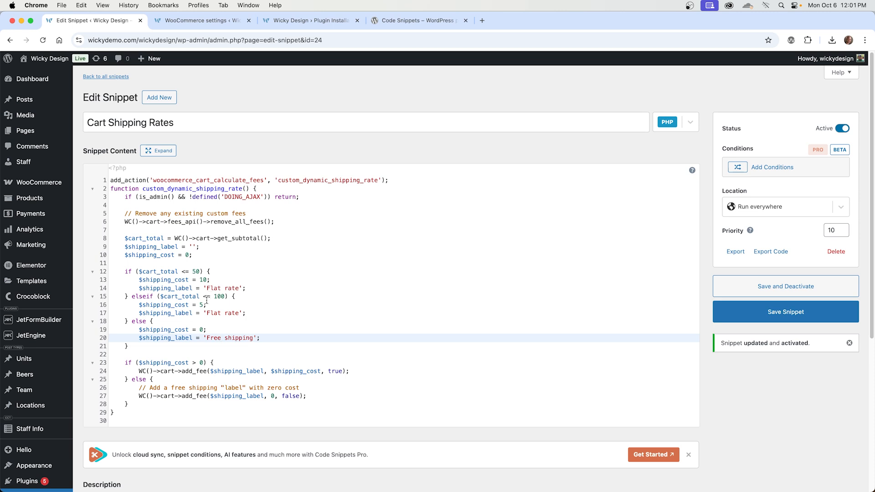
{"action": "left_click", "coordinate": [203, 304]}
{"action": "left_click", "coordinate": [228, 312]}
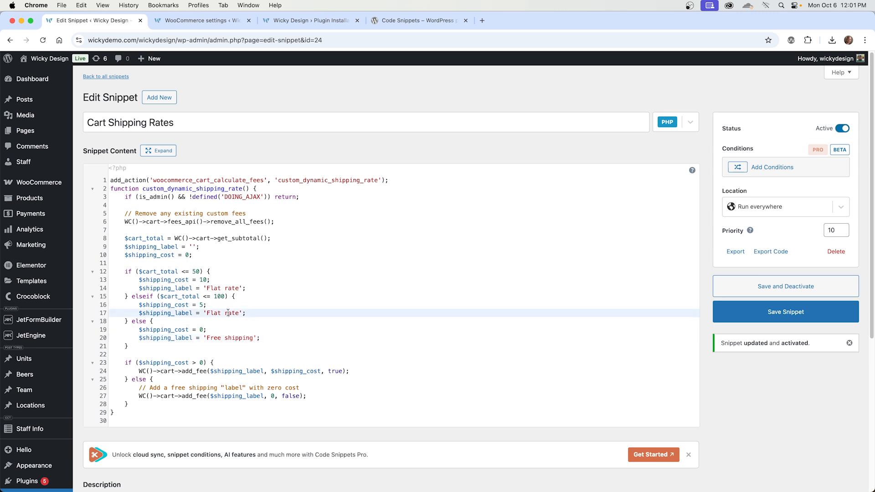
{"action": "left_click", "coordinate": [201, 331]}
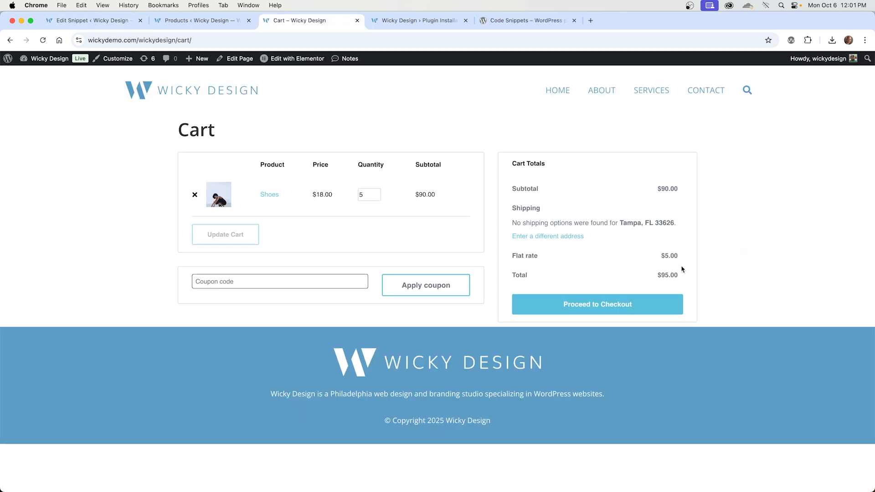
Check the flat rate line in the cart totals for five Shoes
{"action": "left_click_drag", "start_coordinate": [682, 257], "coordinate": [516, 260]}
{"action": "left_click", "coordinate": [546, 257]}
{"action": "right_click", "coordinate": [564, 256]}
{"action": "left_click", "coordinate": [527, 256]}
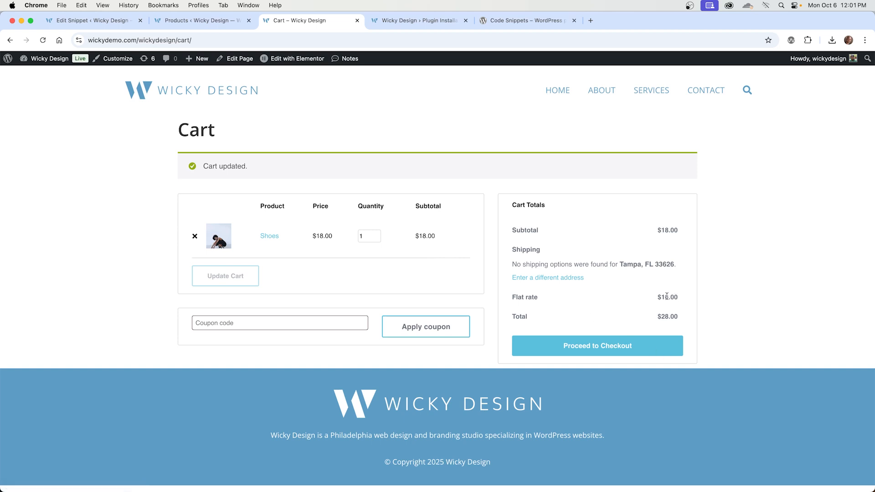
Change the Shoes quantity to 6 and update the cart to test the highest shipping tier
{"action": "left_click", "coordinate": [367, 237]}
{"action": "key", "text": "BackSpace"}
{"action": "type", "text": "6"}
{"action": "left_click", "coordinate": [247, 274]}
Reduce the Shoes quantity to 4, update the cart and check the flat rate line in the totals
{"action": "left_click", "coordinate": [377, 239]}
{"action": "left_click", "coordinate": [377, 239]}
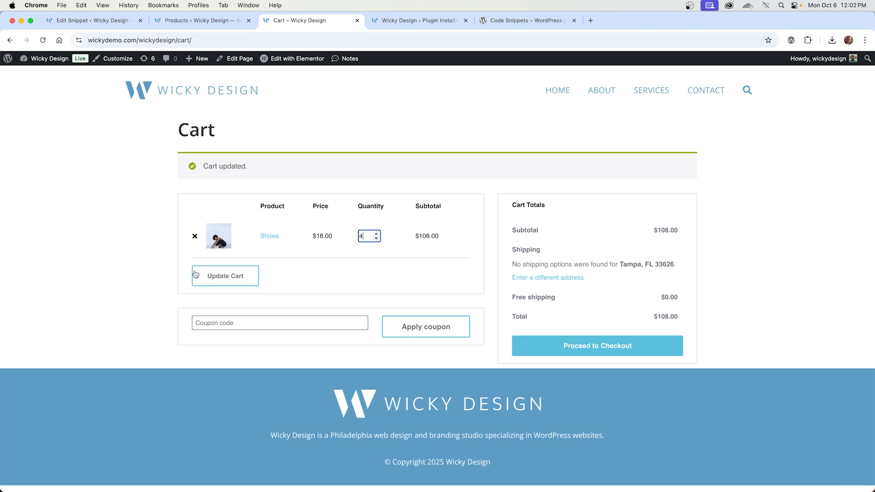
{"action": "left_click", "coordinate": [219, 283]}
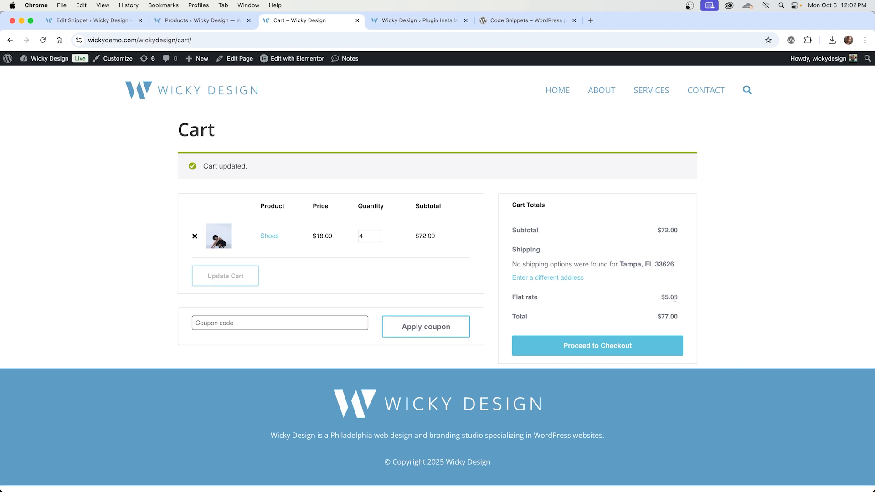
{"action": "left_click_drag", "start_coordinate": [682, 301], "coordinate": [668, 297]}
{"action": "left_click", "coordinate": [541, 304]}
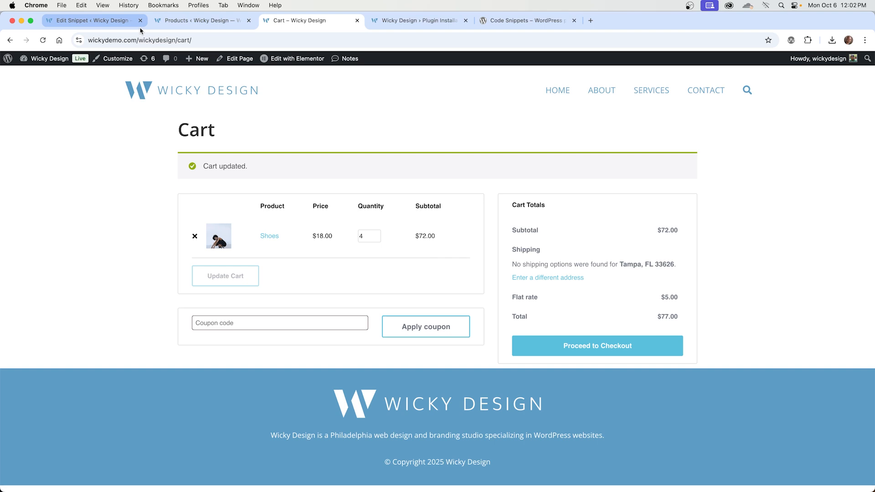
In the Cart Shipping Rates snippet, change the shipping label of the up-to-100 tier to 'Flat rate $5' and save the snippet
{"action": "left_click", "coordinate": [91, 21]}
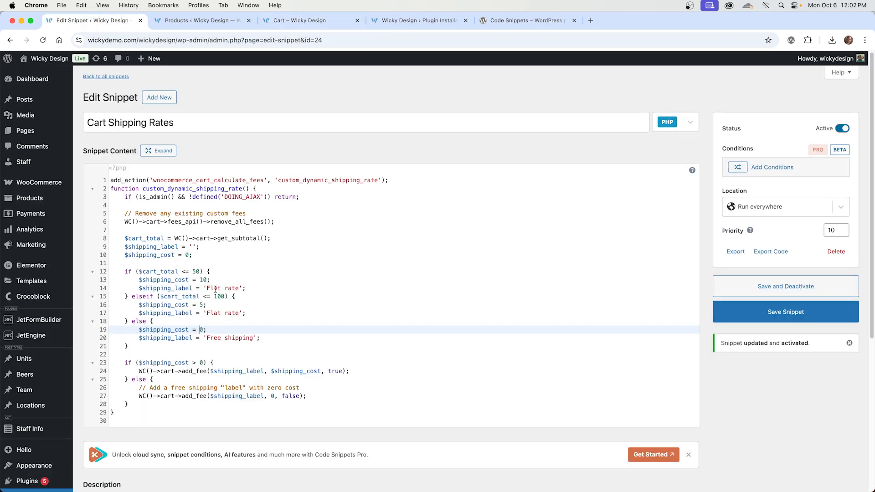
{"action": "left_click", "coordinate": [240, 314]}
{"action": "type", "text": "$5"}
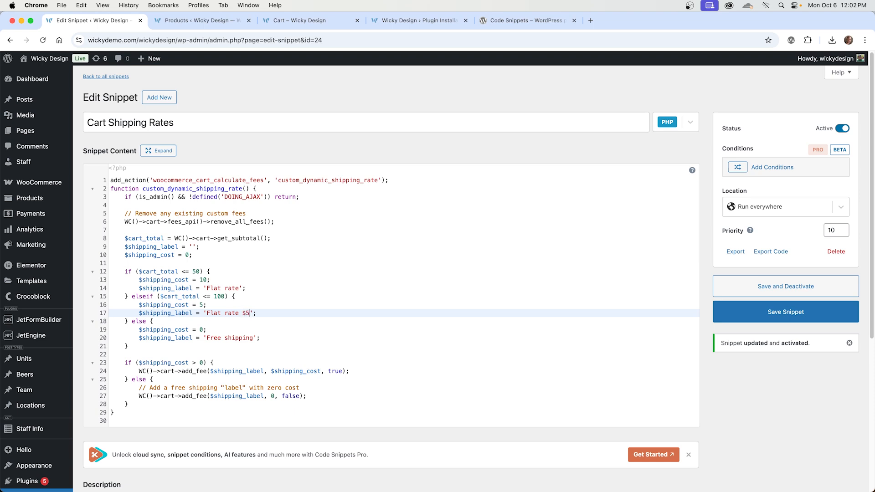
{"action": "left_click", "coordinate": [787, 313]}
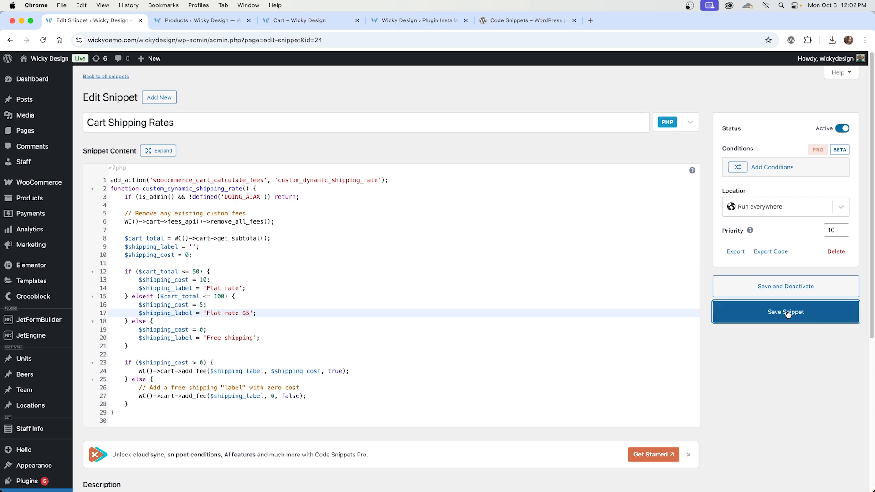
Reload the cart page, set the Shoes quantity to 1 and update the cart
{"action": "left_click", "coordinate": [300, 21]}
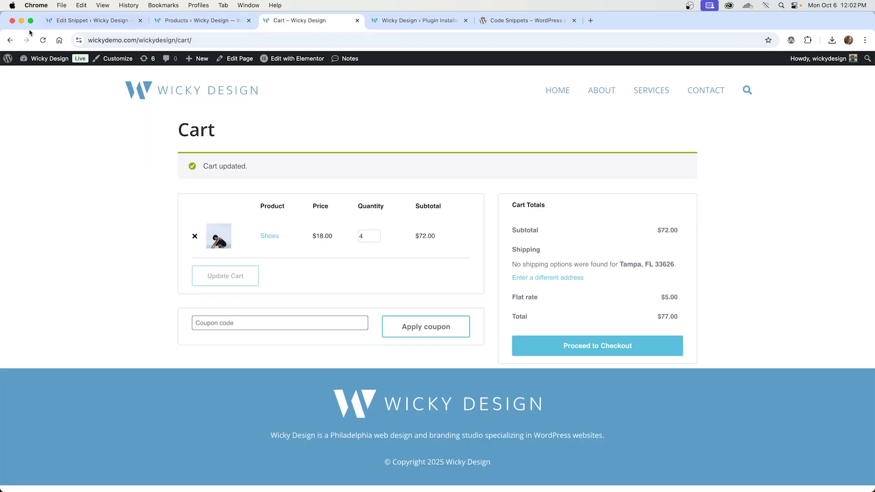
{"action": "left_click", "coordinate": [43, 41]}
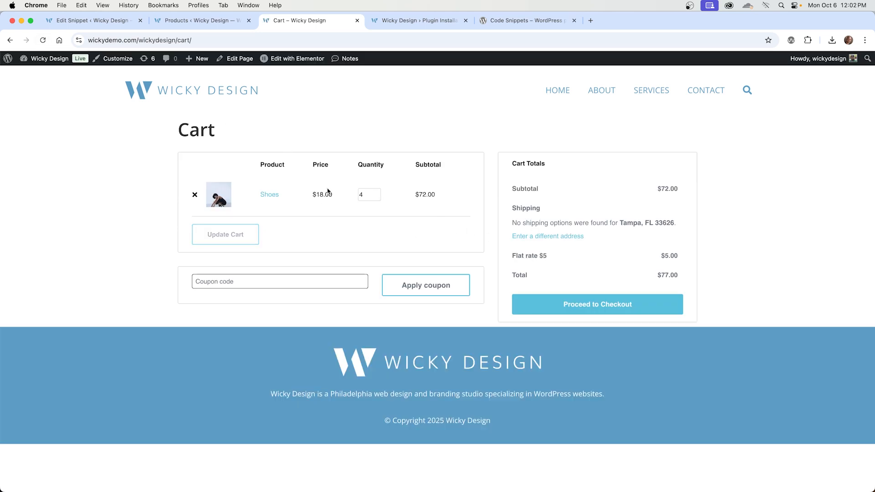
{"action": "left_click", "coordinate": [376, 198]}
{"action": "left_click", "coordinate": [376, 197]}
{"action": "left_click", "coordinate": [376, 197]}
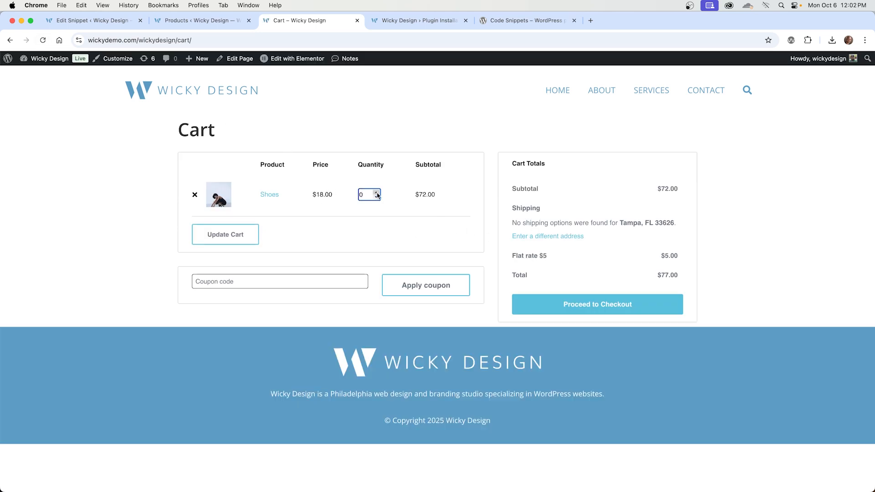
{"action": "left_click", "coordinate": [234, 230]}
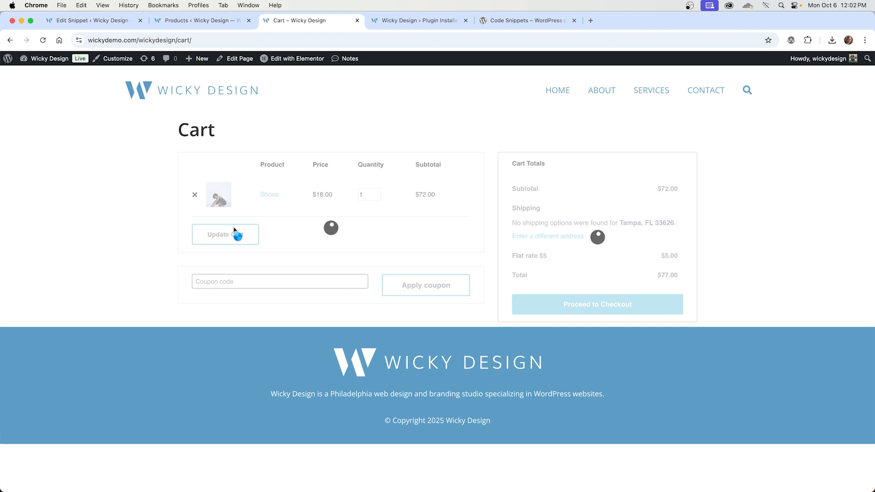